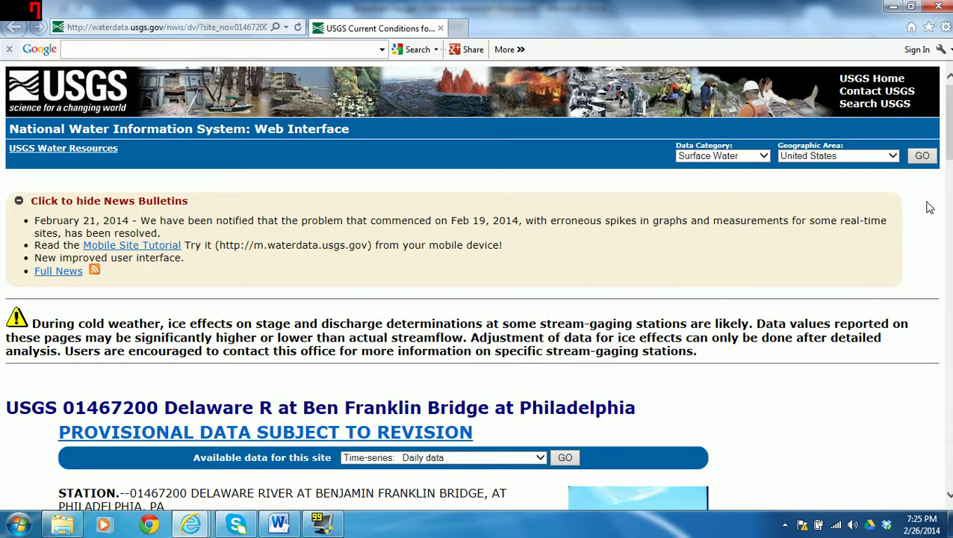
# - Scroll the station 01467200 page down to the Available Parameters table and output options
pyautogui.scroll(-3, 950, 123)
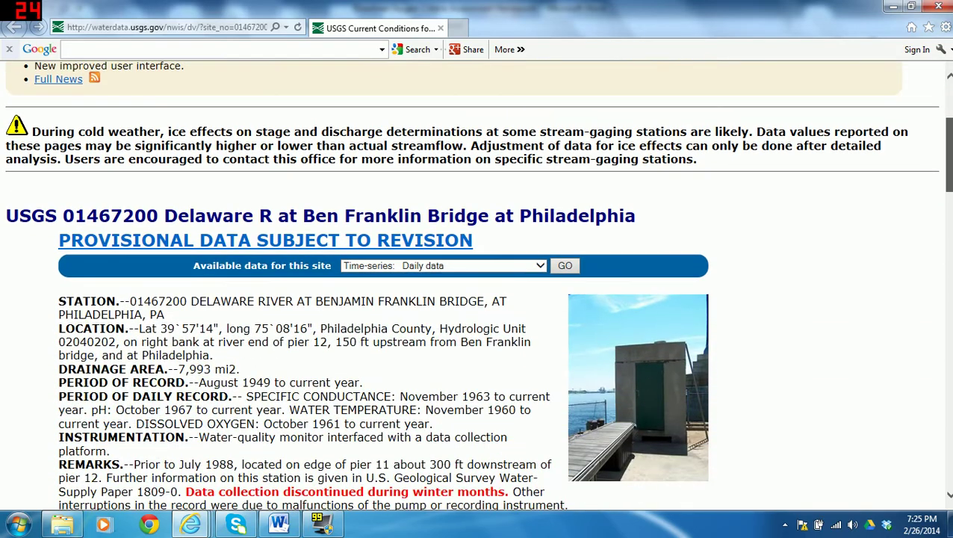
pyautogui.scroll(-1, 950, 123)
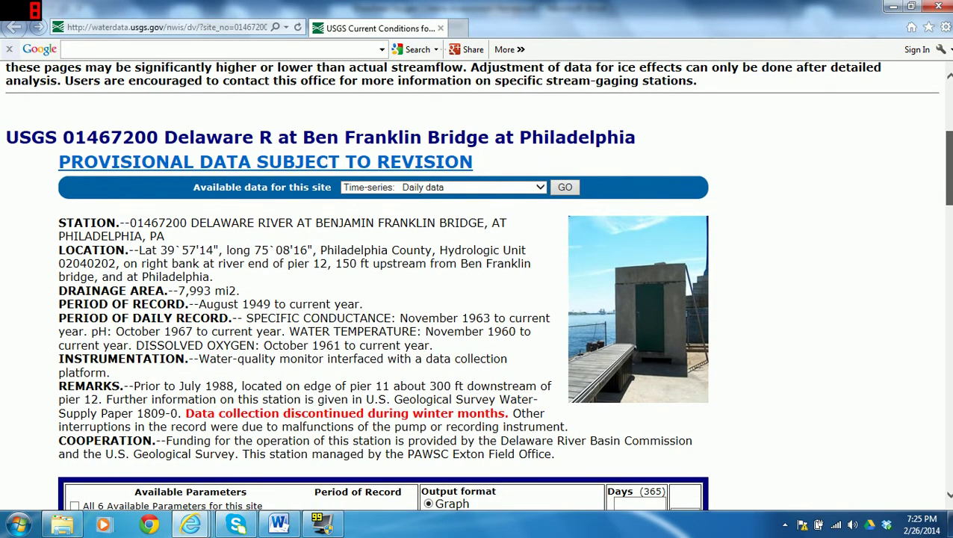
pyautogui.scroll(1, 478, 286)
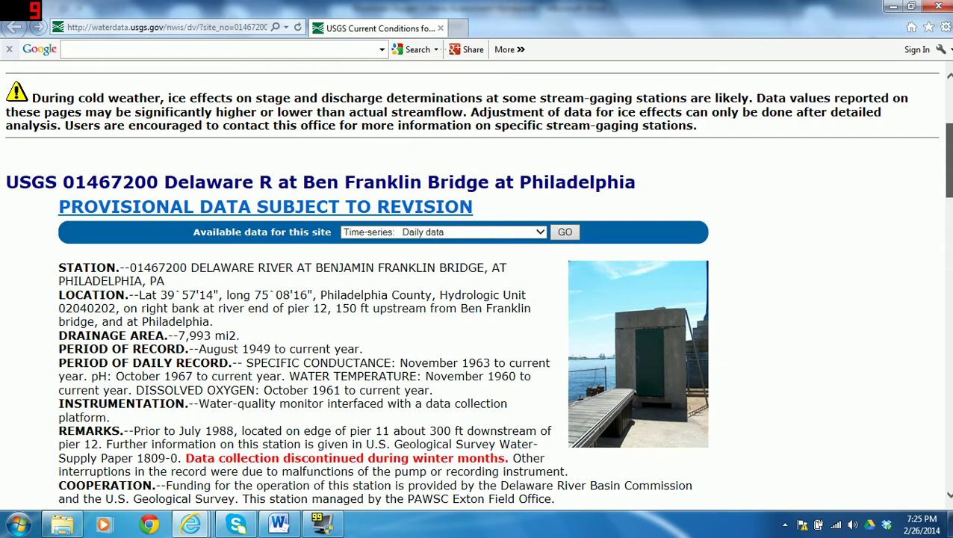
pyautogui.scroll(-4, 948, 191)
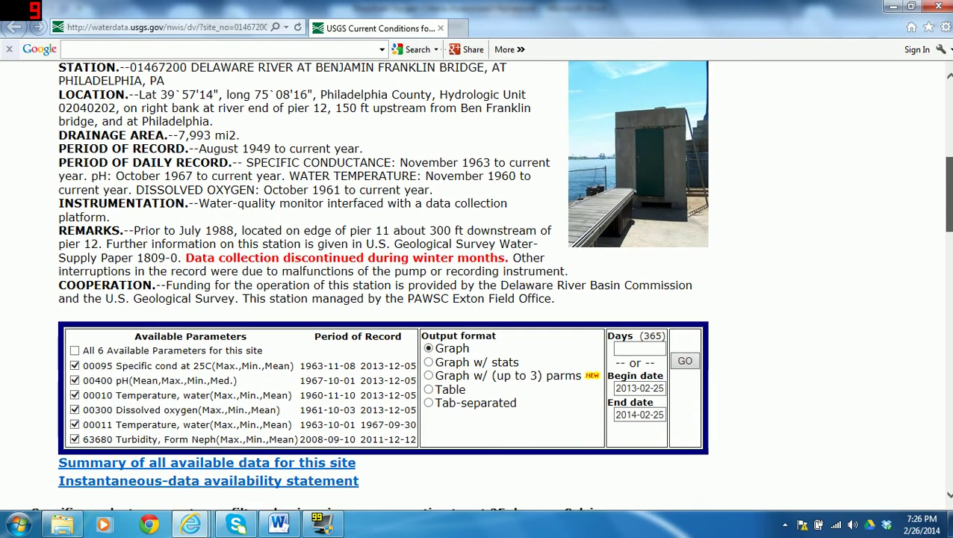
pyautogui.scroll(-1, 926, 212)
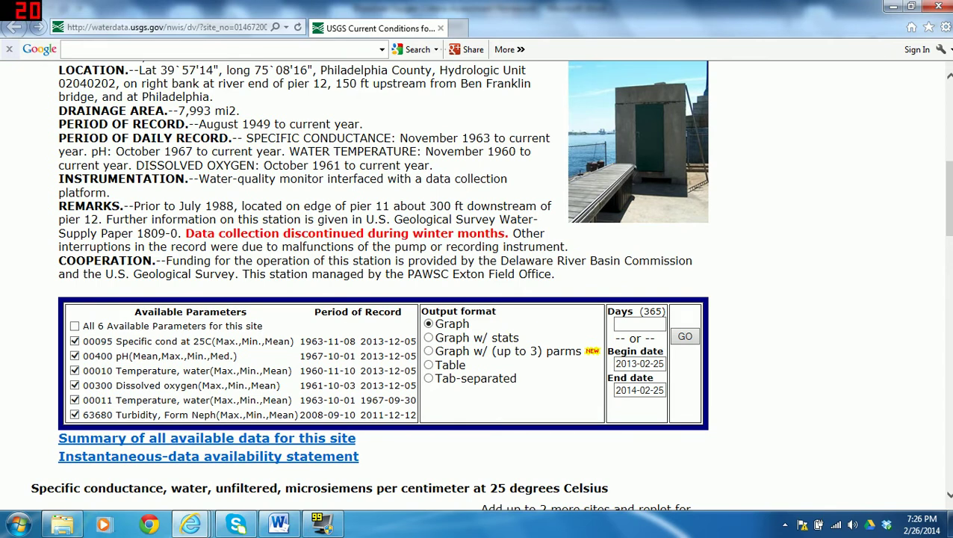
# - Uncheck every parameter except 00300 Dissolved oxygen and choose tab-separated output
pyautogui.click(75, 414)
pyautogui.click(75, 399)
pyautogui.click(75, 371)
pyautogui.click(74, 356)
pyautogui.click(75, 342)
pyautogui.click(429, 379)
# - Set the begin date to 2008-01-01 and the end date to 2008-12-31
pyautogui.click(618, 366)
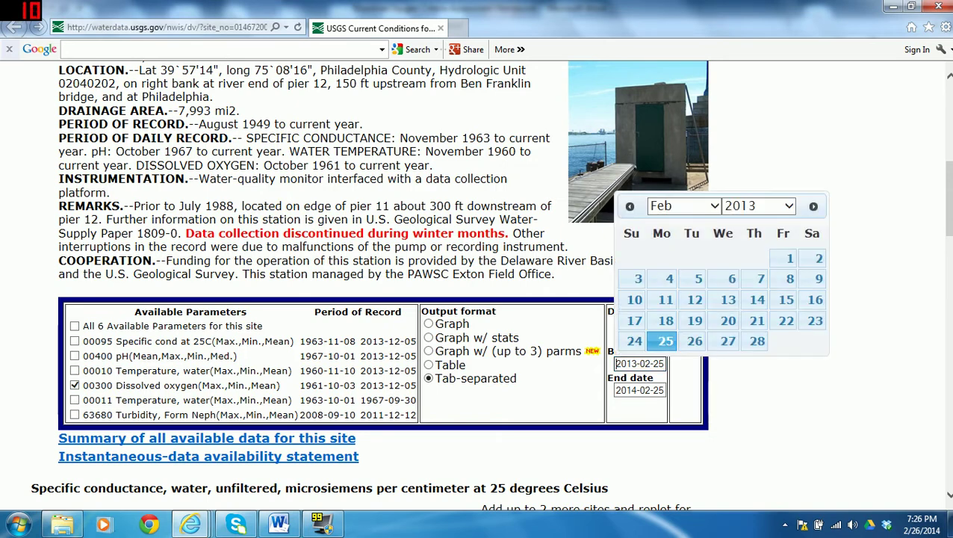
pyautogui.moveTo(614, 364); pyautogui.dragTo(672, 368)
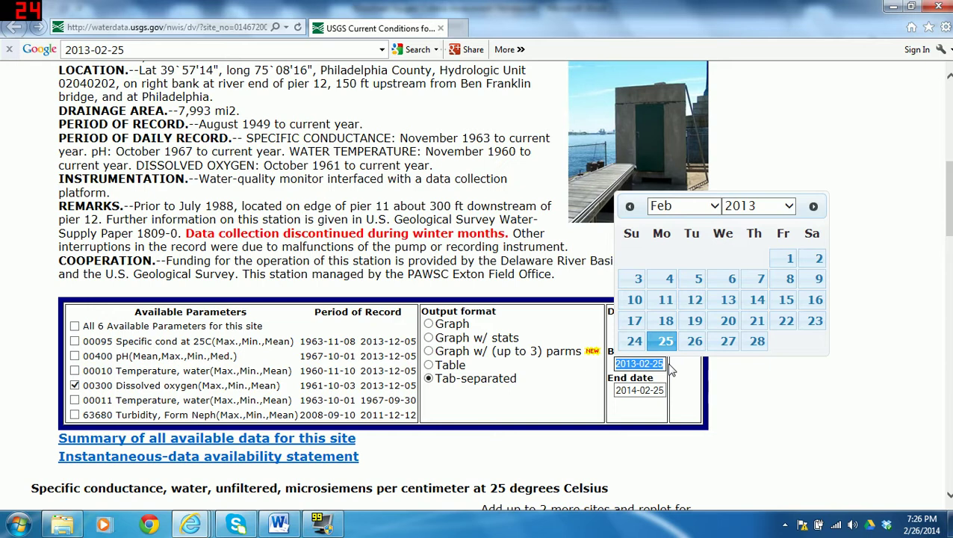
pyautogui.write('2008')
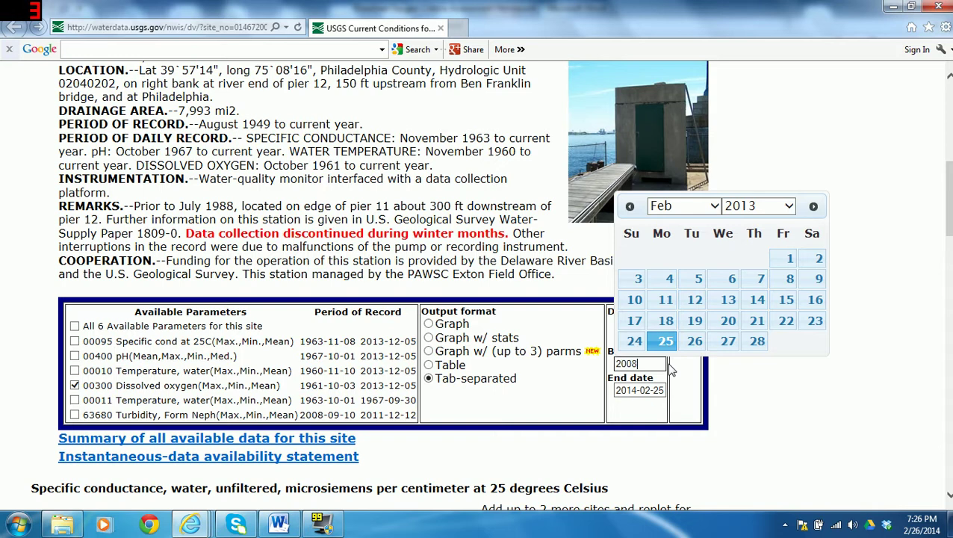
pyautogui.write('-01-01')
pyautogui.click(641, 392)
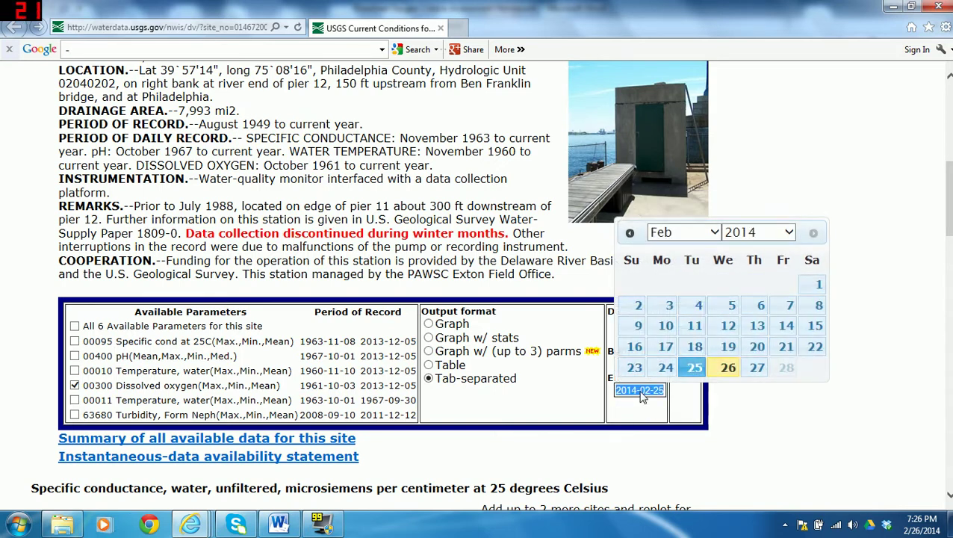
pyautogui.write('2008-12-31')
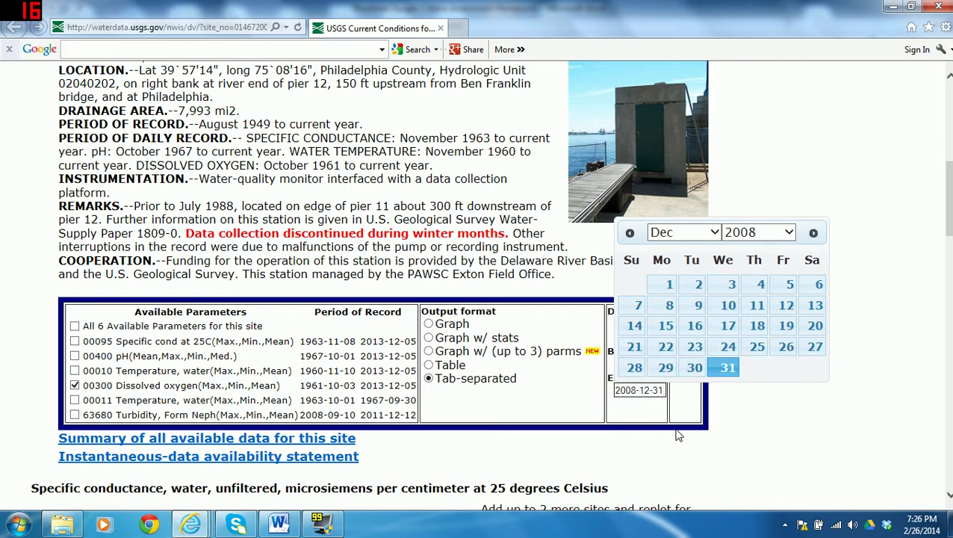
pyautogui.click(708, 436)
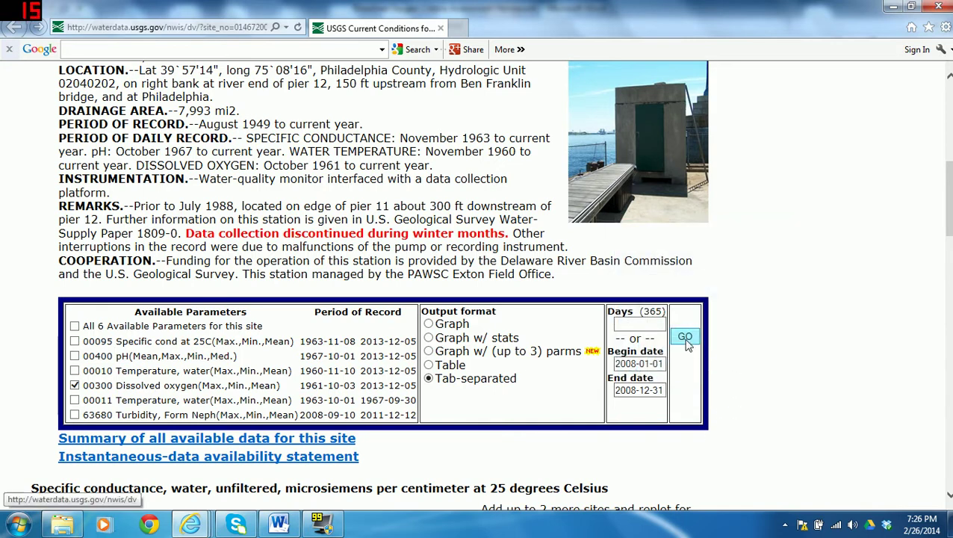
# - Submit the request, then select and copy all text on the 2008 dissolved oxygen results page
pyautogui.click(685, 337)
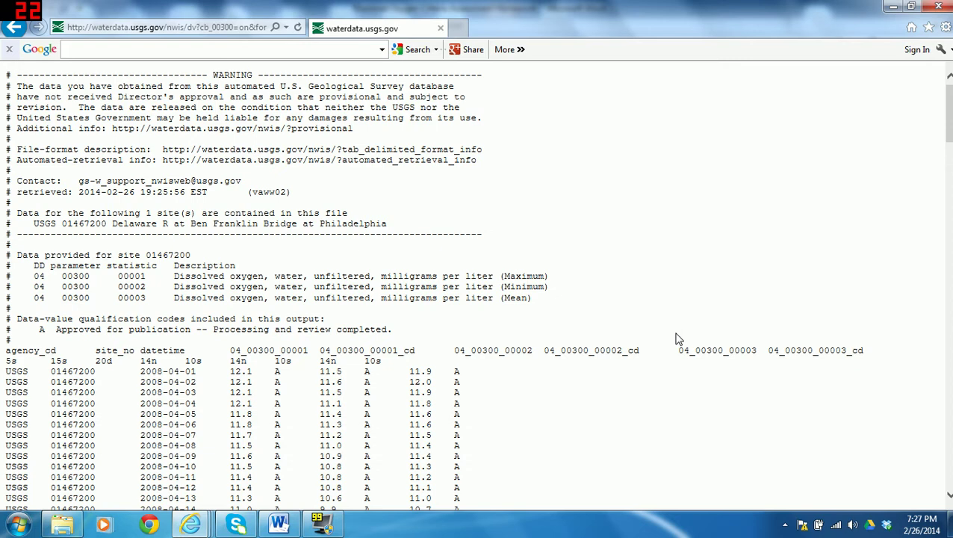
pyautogui.rightClick(595, 233)
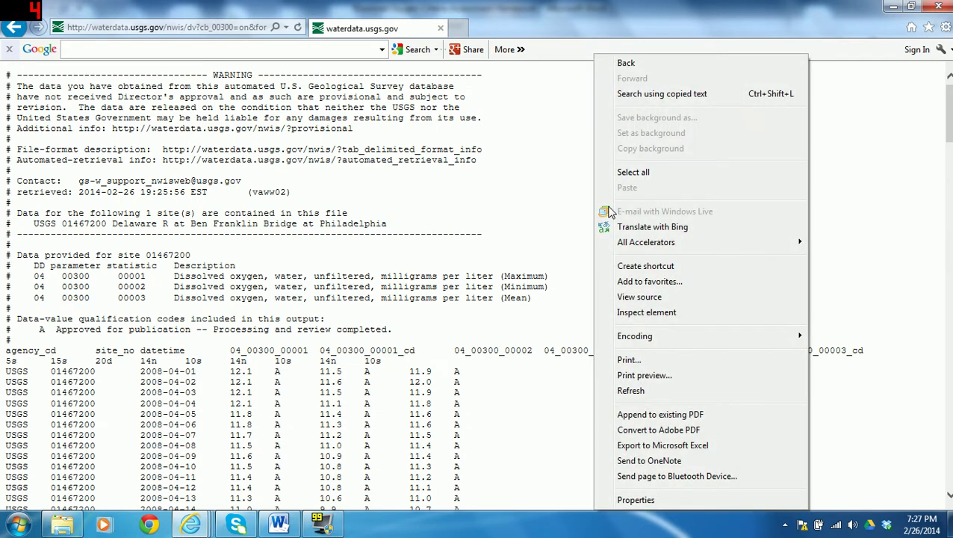
pyautogui.click(641, 172)
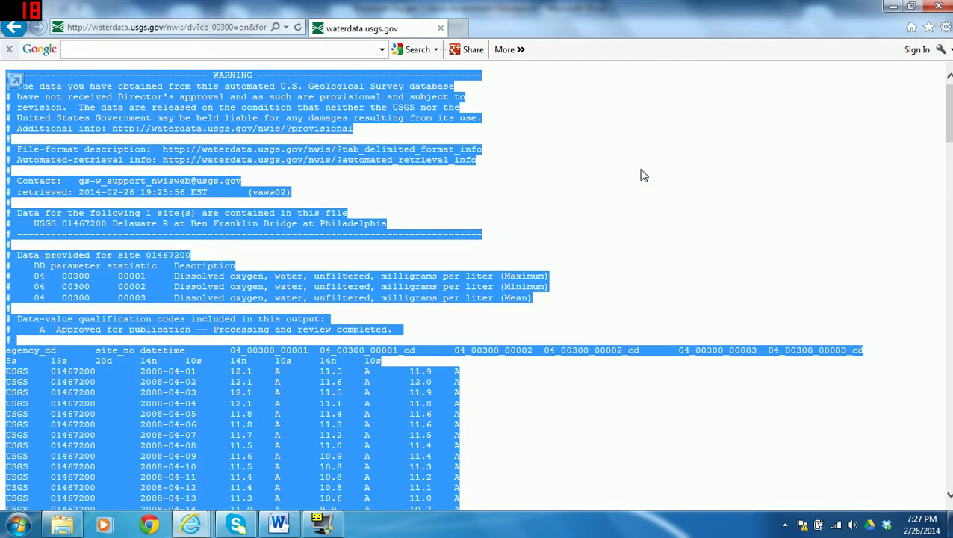
pyautogui.rightClick(640, 176)
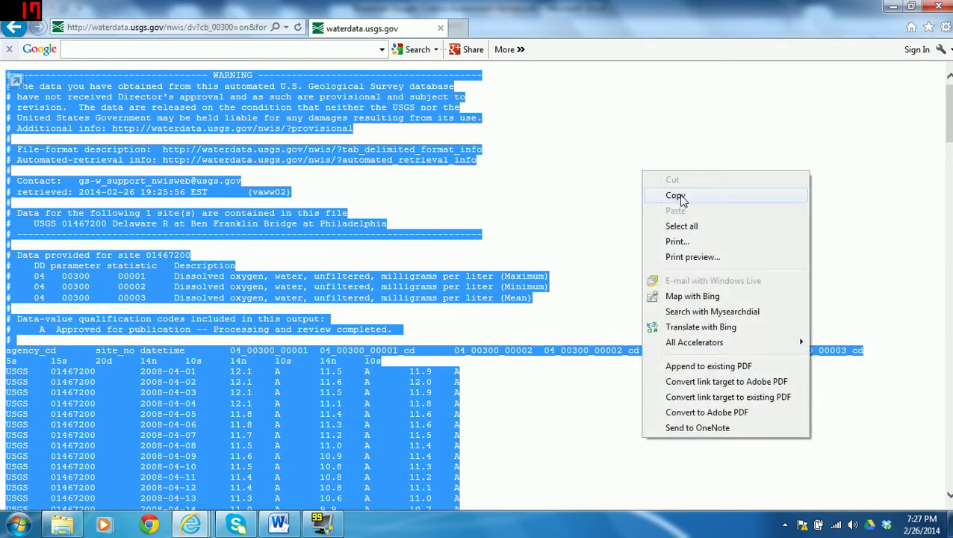
pyautogui.click(680, 198)
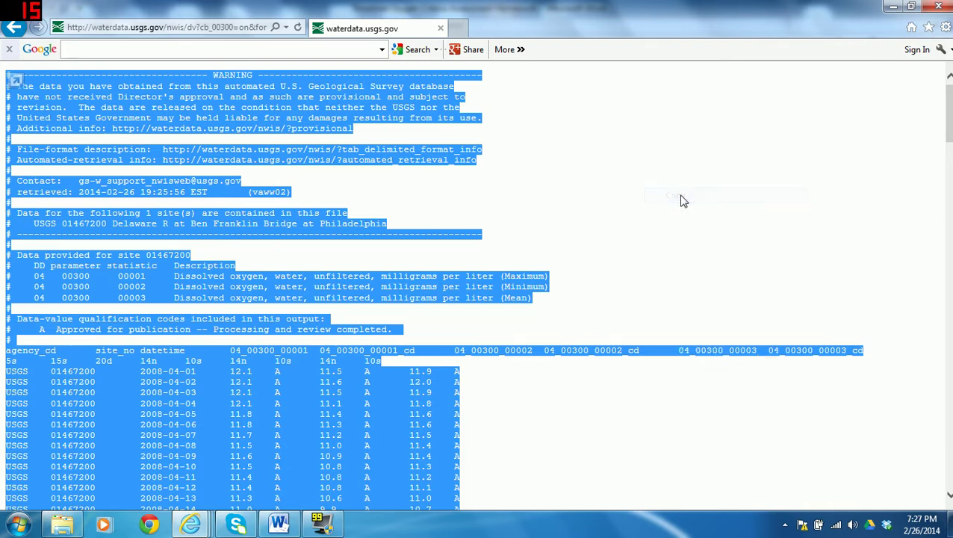
# - Launch Microsoft Excel 2010 from the Start menu
pyautogui.click(19, 519)
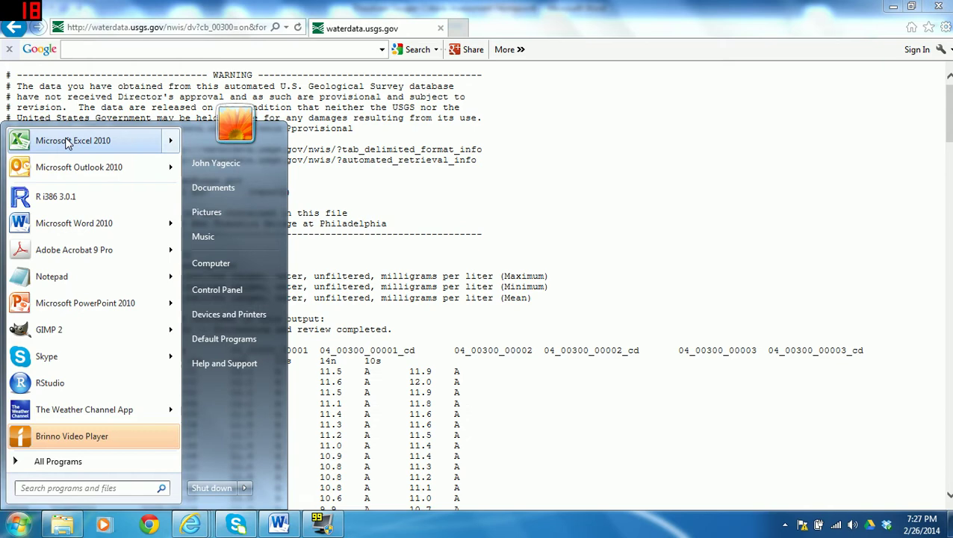
pyautogui.moveTo(65, 135)
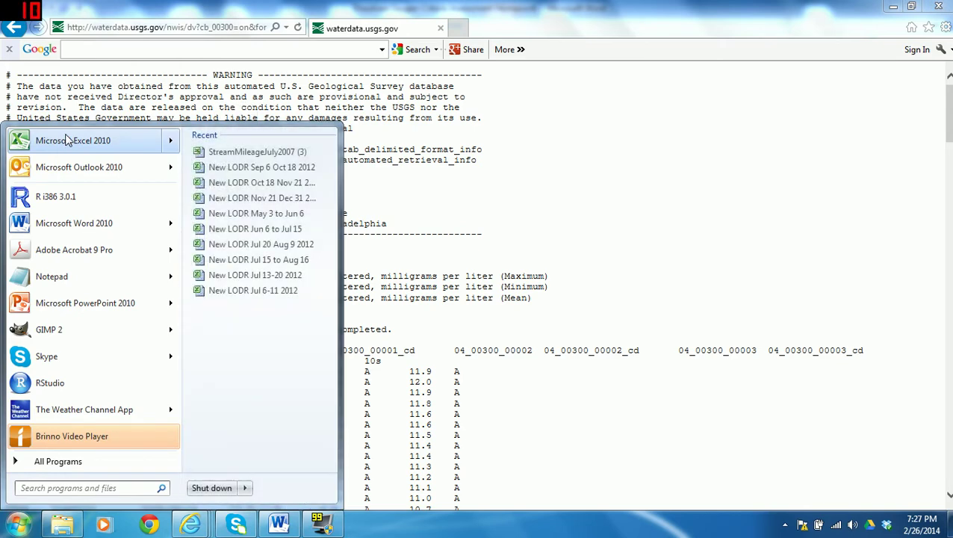
pyautogui.click(68, 141)
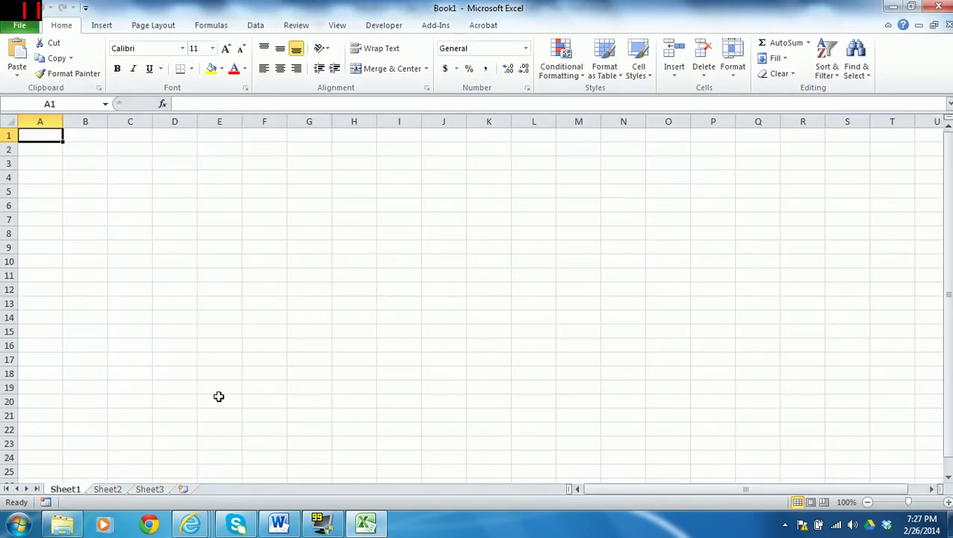
# - Copy the selected USGS data text again in Internet Explorer and return to Excel
pyautogui.click(190, 524)
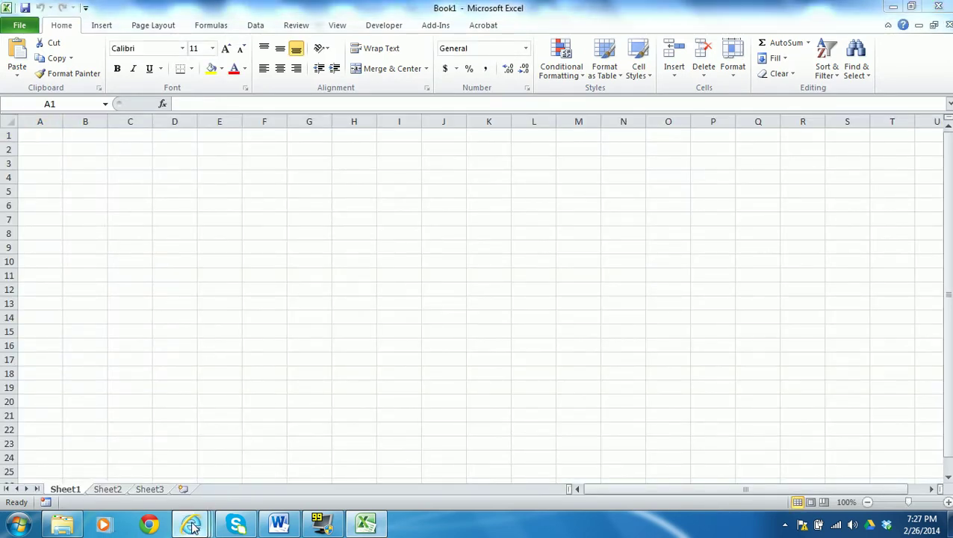
pyautogui.click(396, 460)
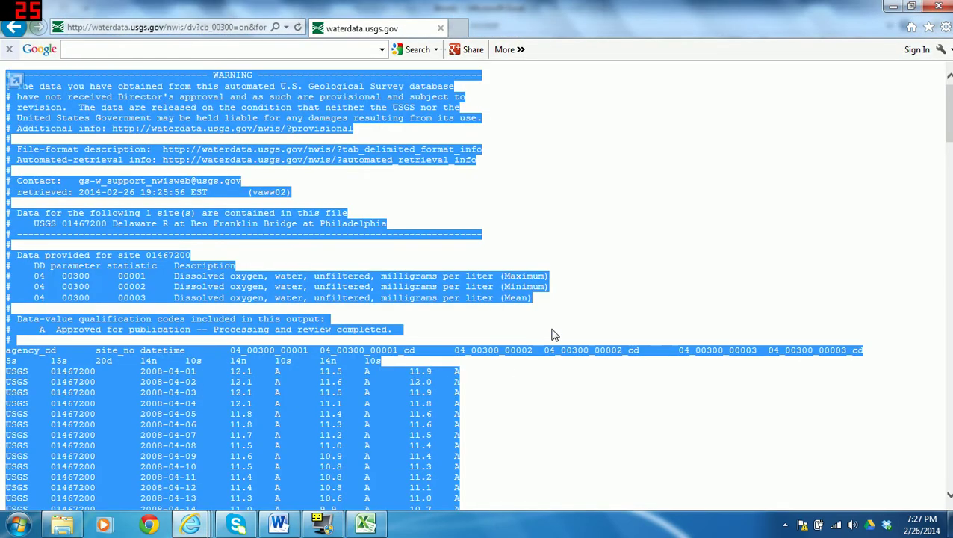
pyautogui.rightClick(585, 314)
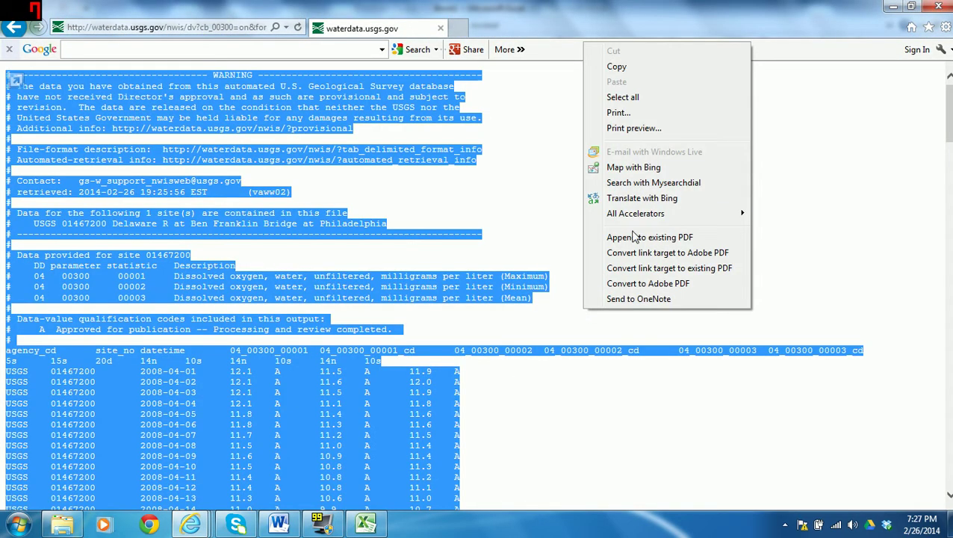
pyautogui.click(632, 68)
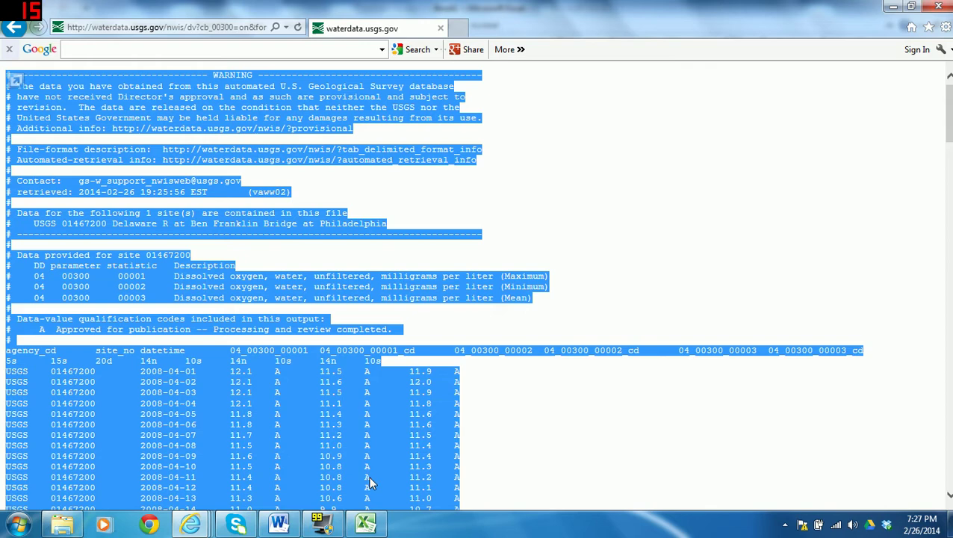
pyautogui.click(366, 526)
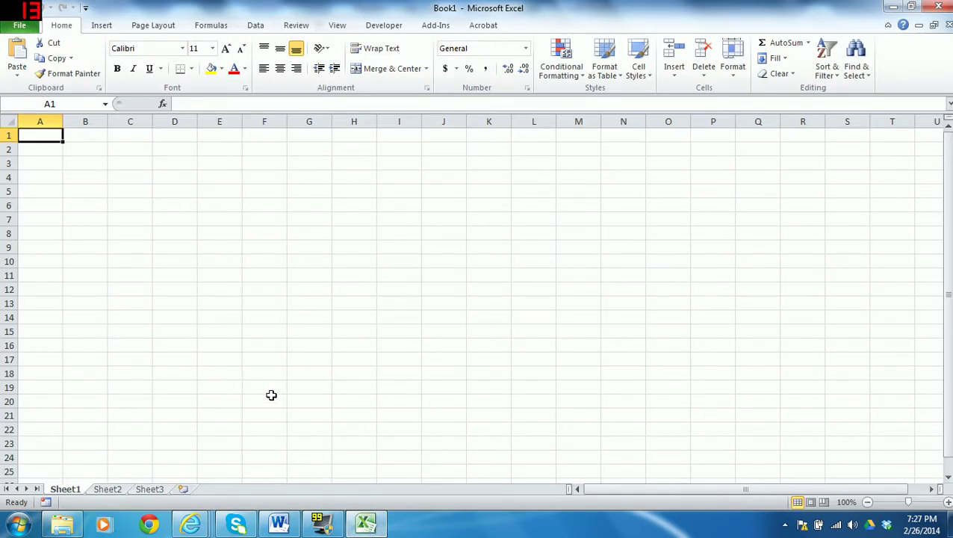
# - Paste the copied USGS dissolved oxygen text into Sheet1
pyautogui.hotkey('ctrl', 'v')
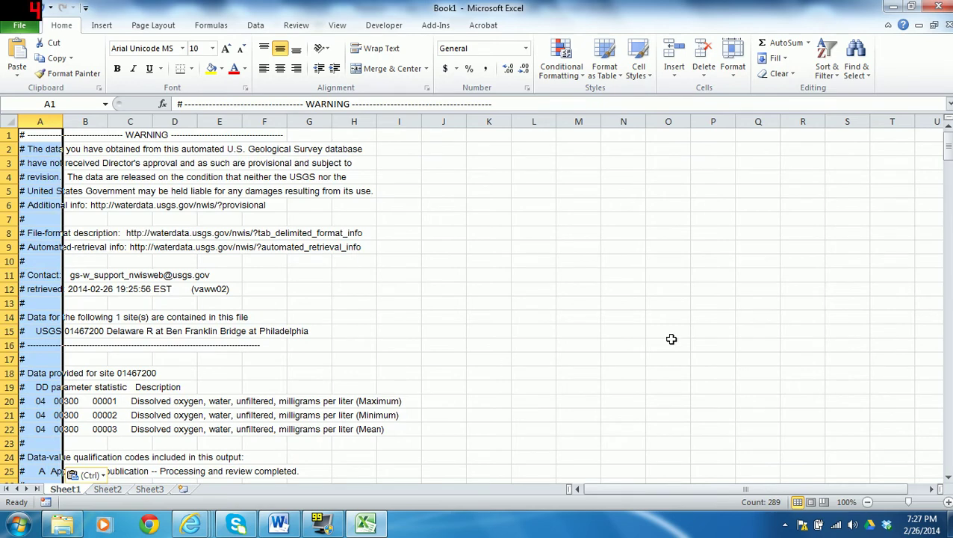
pyautogui.moveTo(949, 149); pyautogui.dragTo(949, 174)
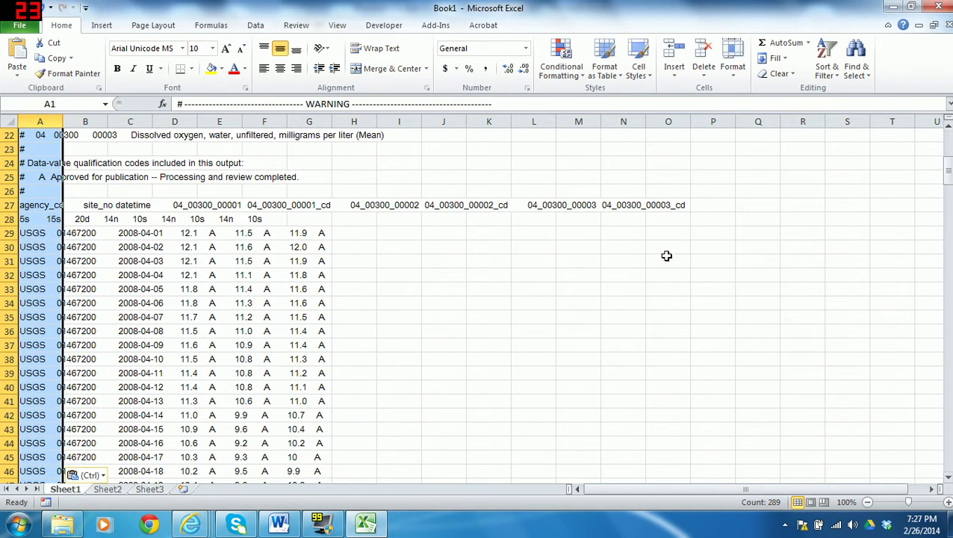
pyautogui.click(667, 261)
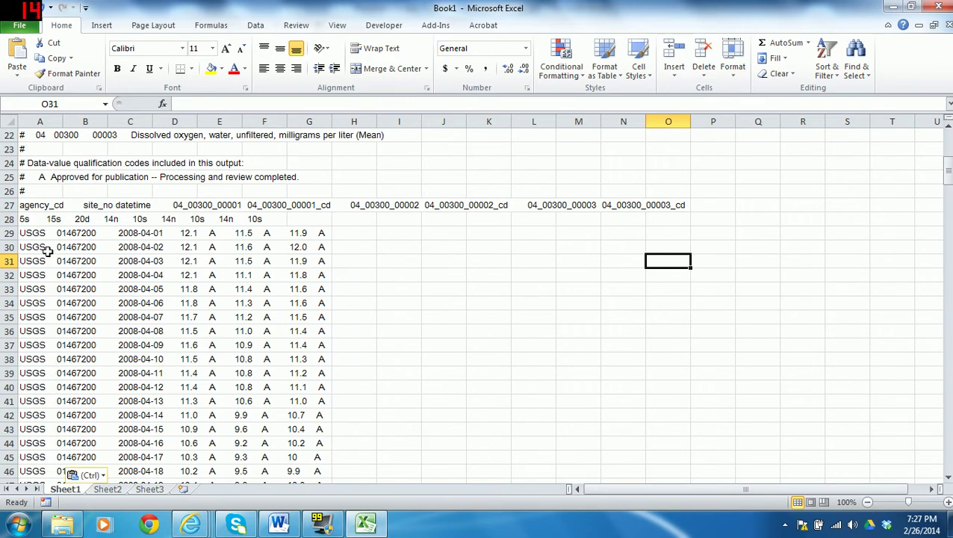
# - Select the data rows A29 through A289 in column A
pyautogui.click(34, 233)
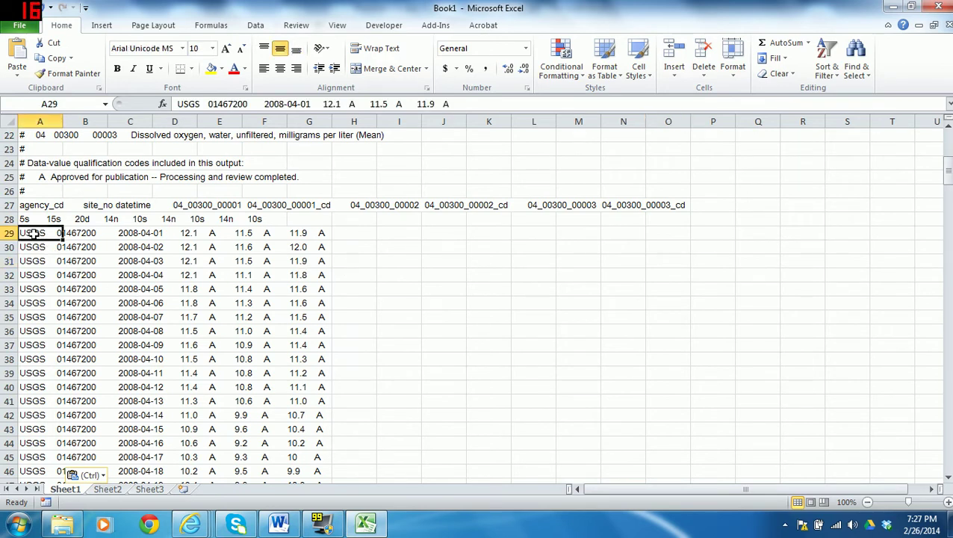
pyautogui.press('Down')
pyautogui.press('Down')
pyautogui.press('Down')
pyautogui.press('Down')
pyautogui.press('Down')
pyautogui.press('Down')
pyautogui.press('Up')
pyautogui.press('Up')
pyautogui.press('Up')
pyautogui.press('Up')
pyautogui.press('Up')
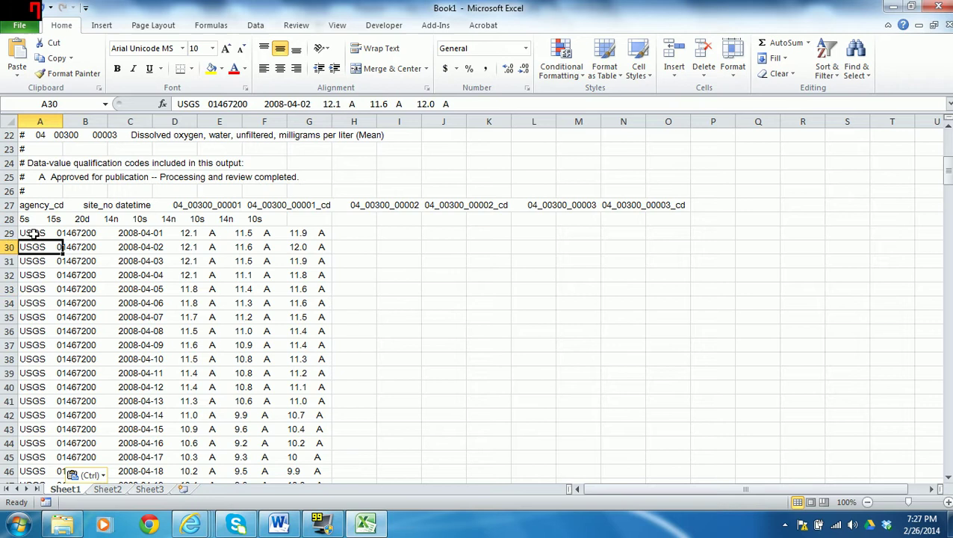
pyautogui.press('Up')
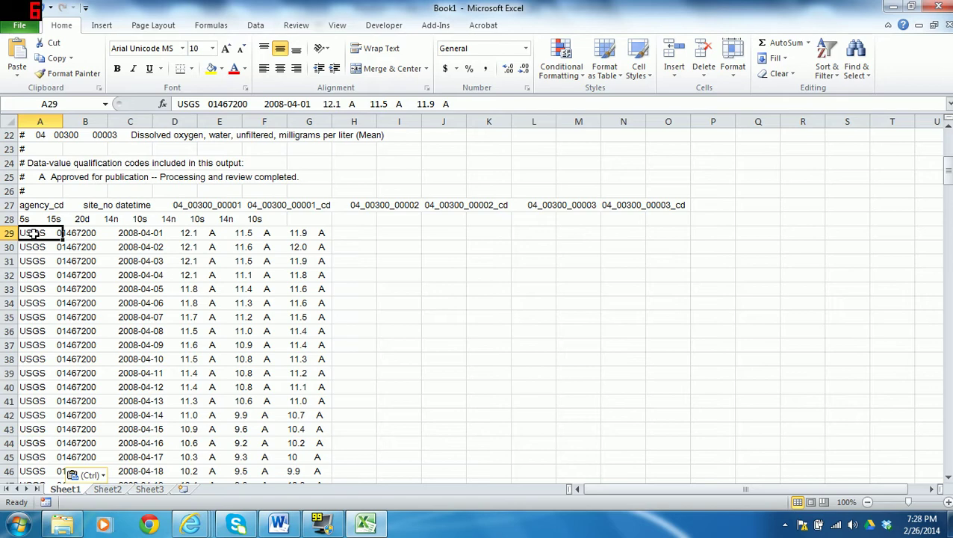
pyautogui.hotkey('ctrl', 'shift', 'Down')
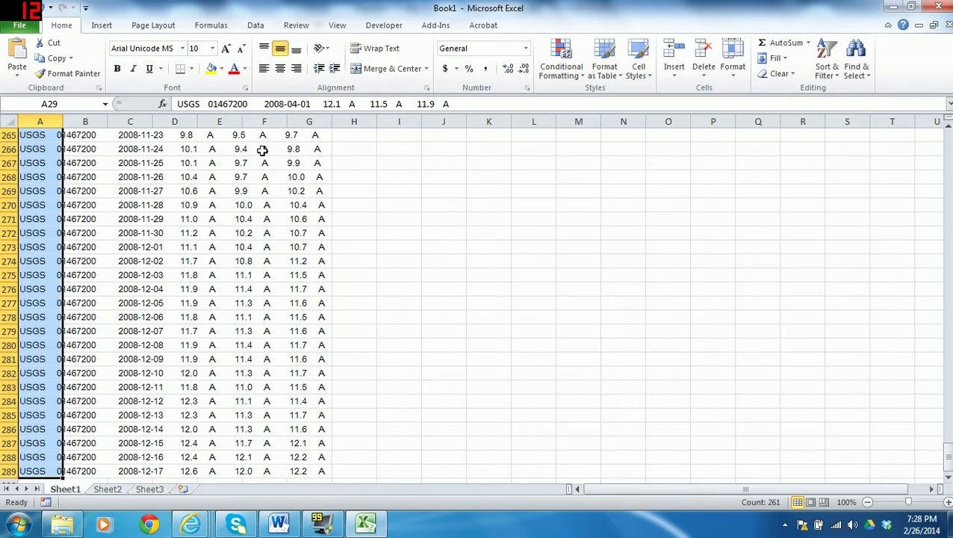
# - Split the selected column A records into fixed-width columns with Data > Text to Columns
pyautogui.click(255, 27)
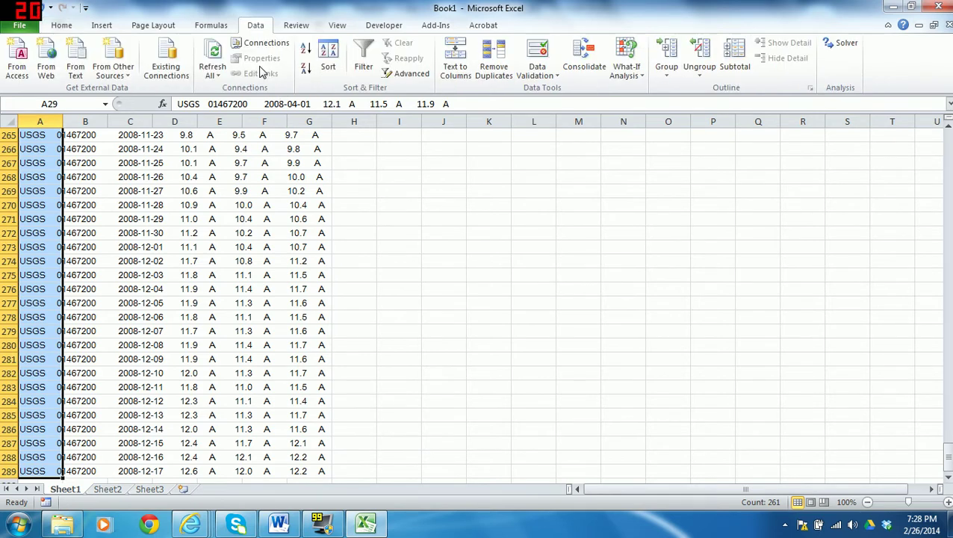
pyautogui.click(456, 71)
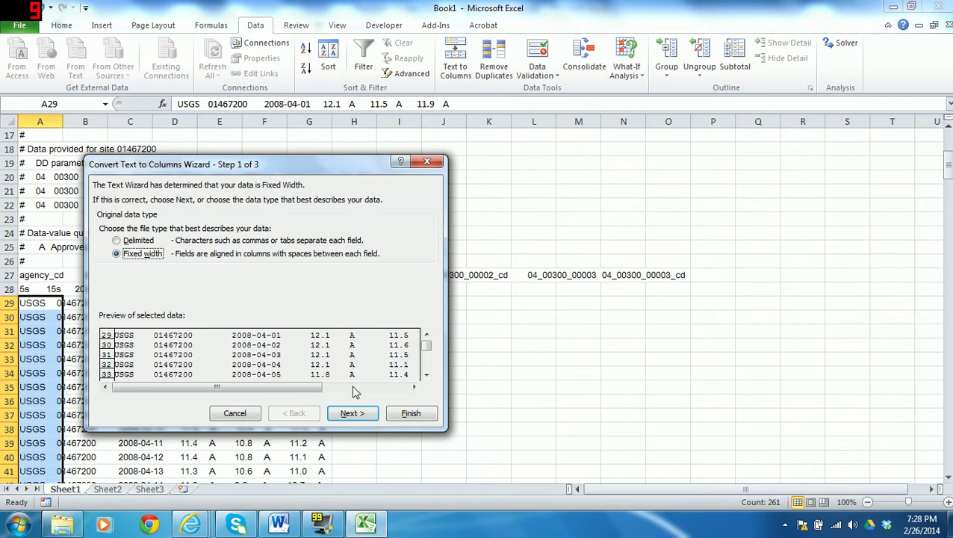
pyautogui.click(361, 414)
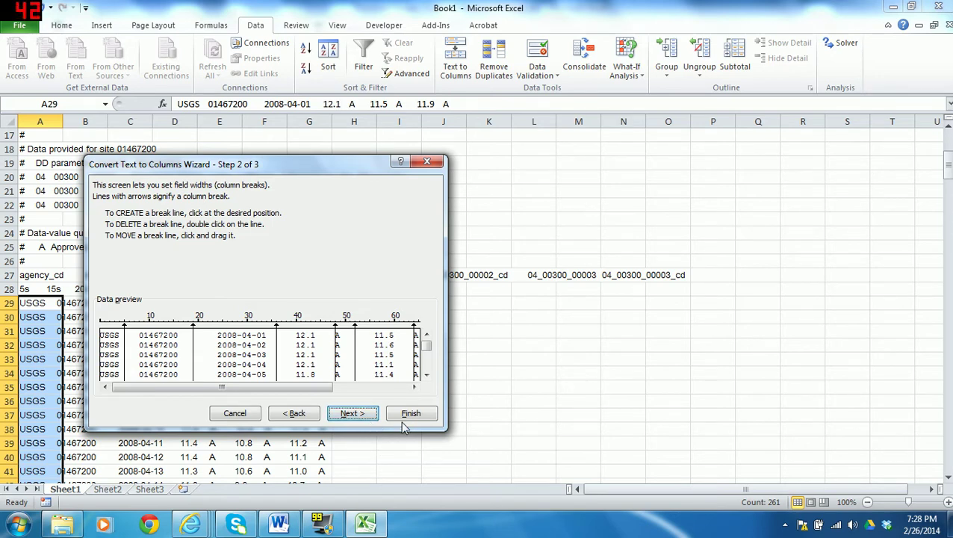
pyautogui.click(410, 414)
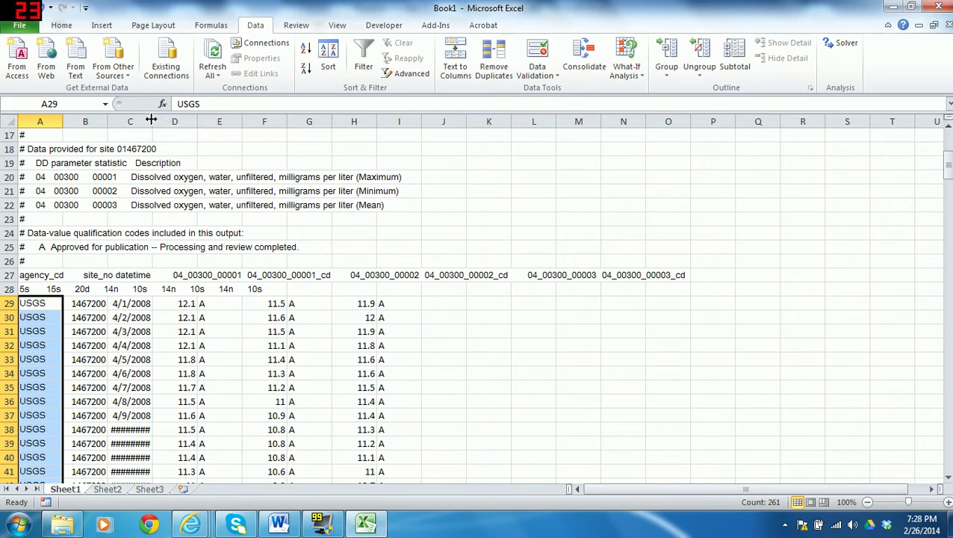
# - Widen column C so dates such as 4/10/2008 display in full
pyautogui.moveTo(152, 121); pyautogui.dragTo(178, 121)
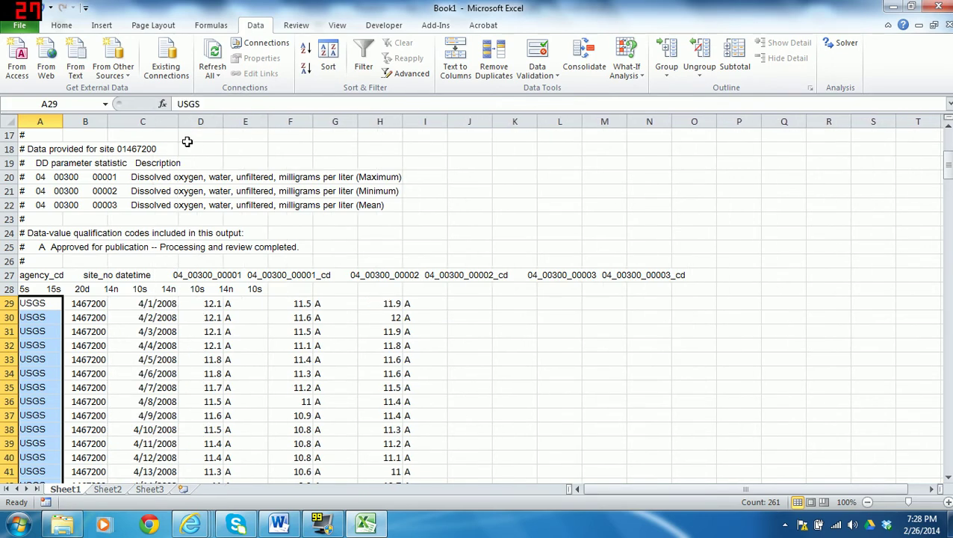
pyautogui.click(226, 191)
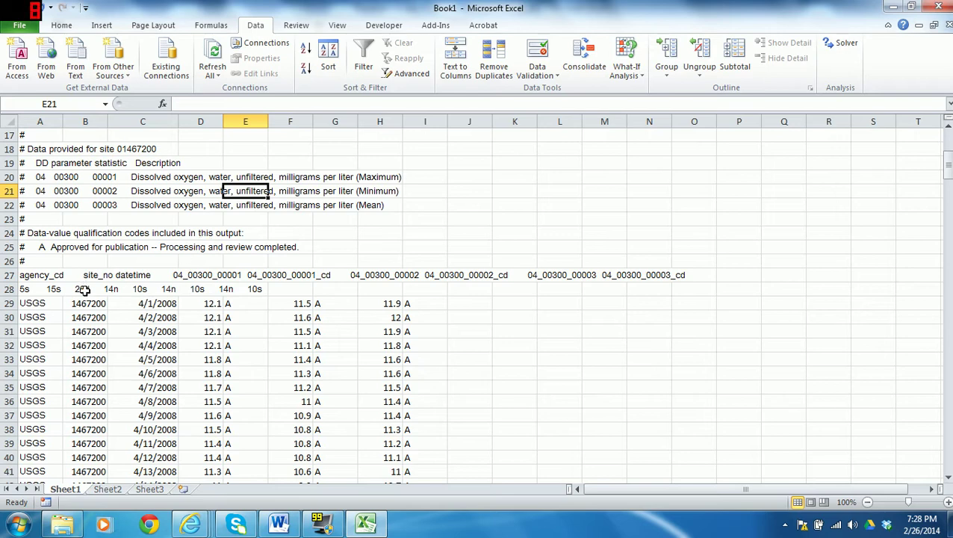
pyautogui.click(41, 289)
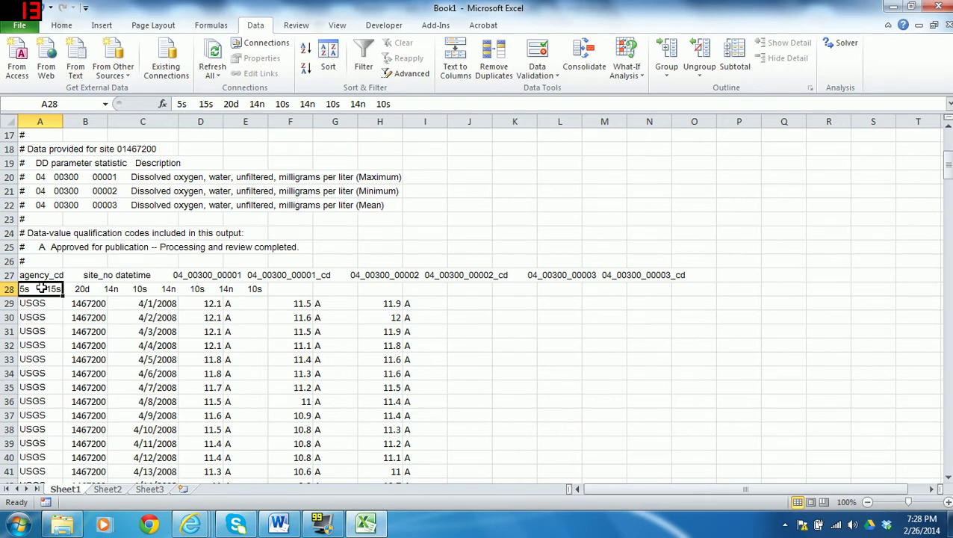
# - Clear row 28's width codes and enter headers Agency, Station and Date in A28–C28
pyautogui.press('Delete')
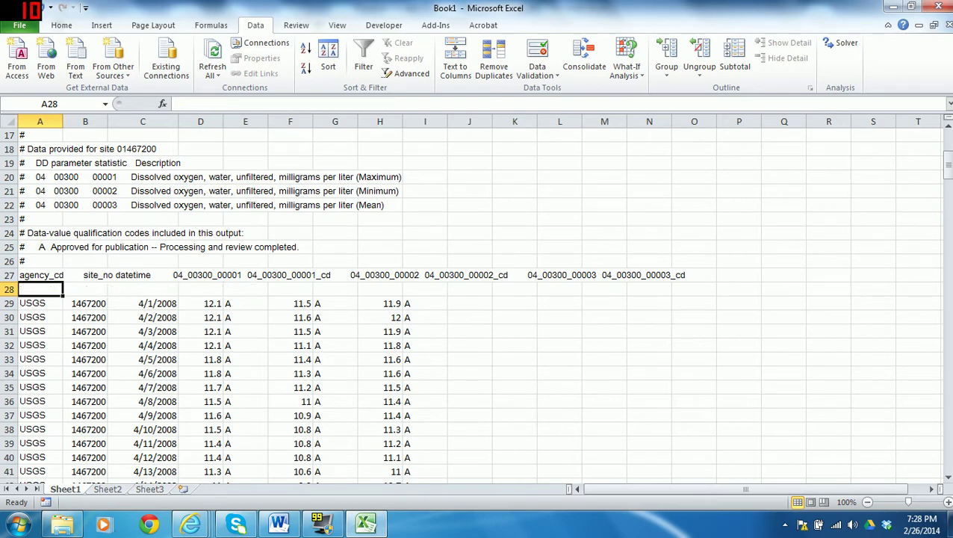
pyautogui.write('Agenay')
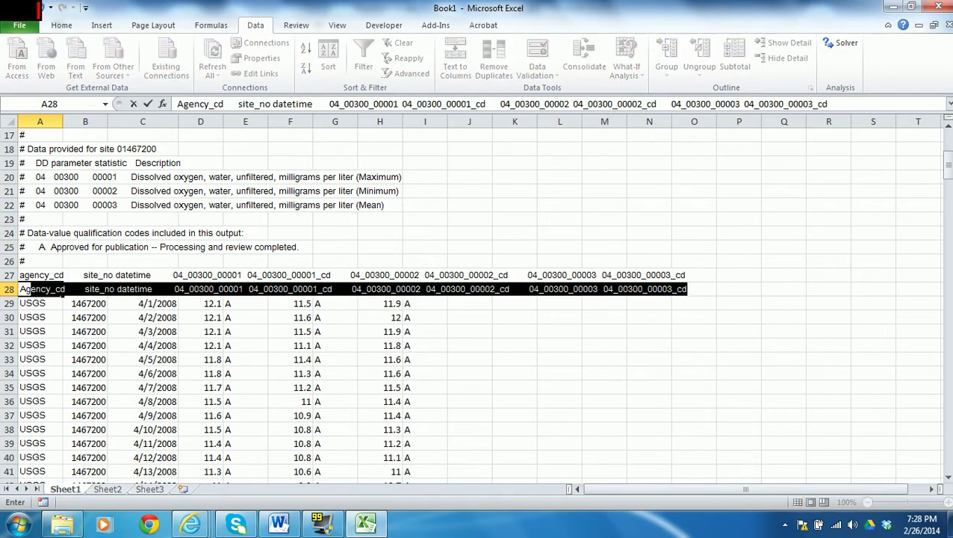
pyautogui.press('BackSpace')
pyautogui.press('BackSpace')
pyautogui.moveTo(46, 290); pyautogui.dragTo(51, 290)
pyautogui.press('Delete')
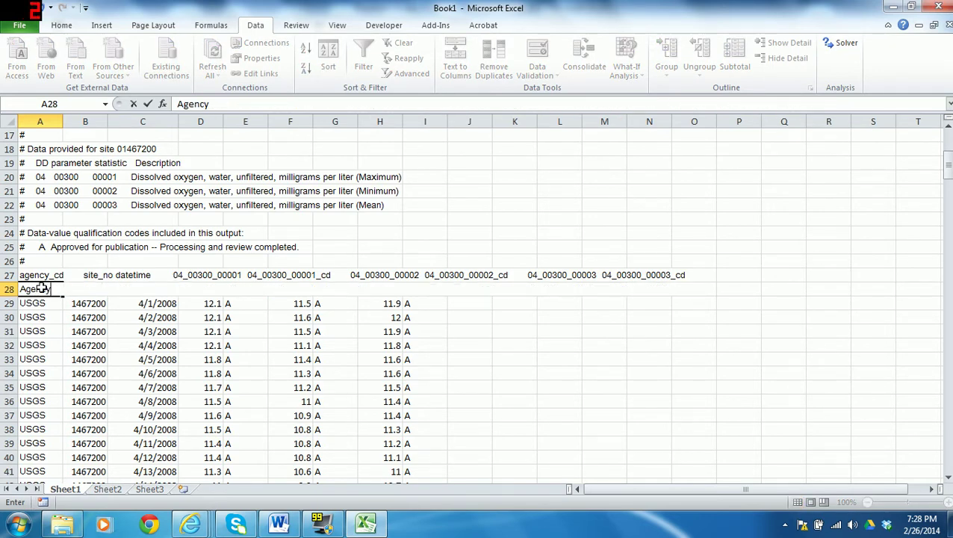
pyautogui.press('Tab')
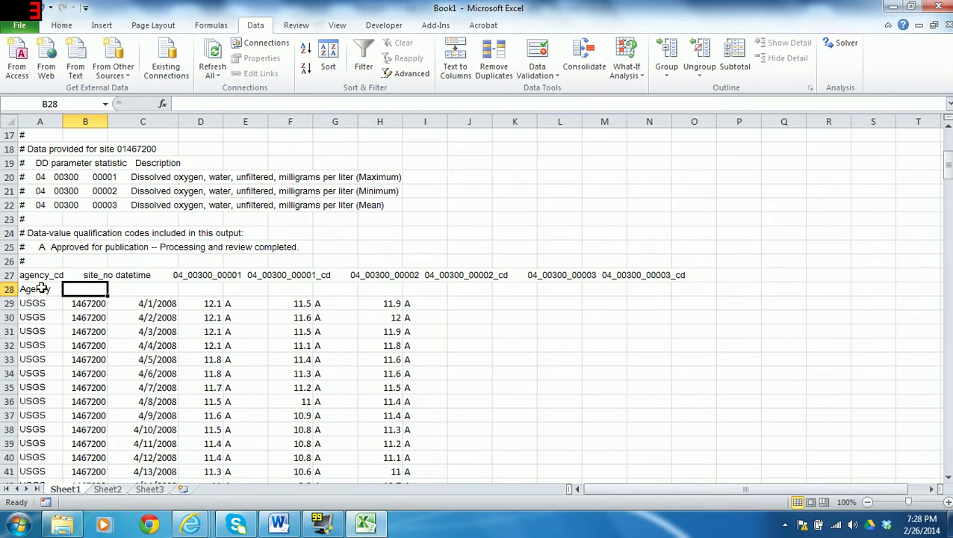
pyautogui.write('Station')
pyautogui.press('Tab')
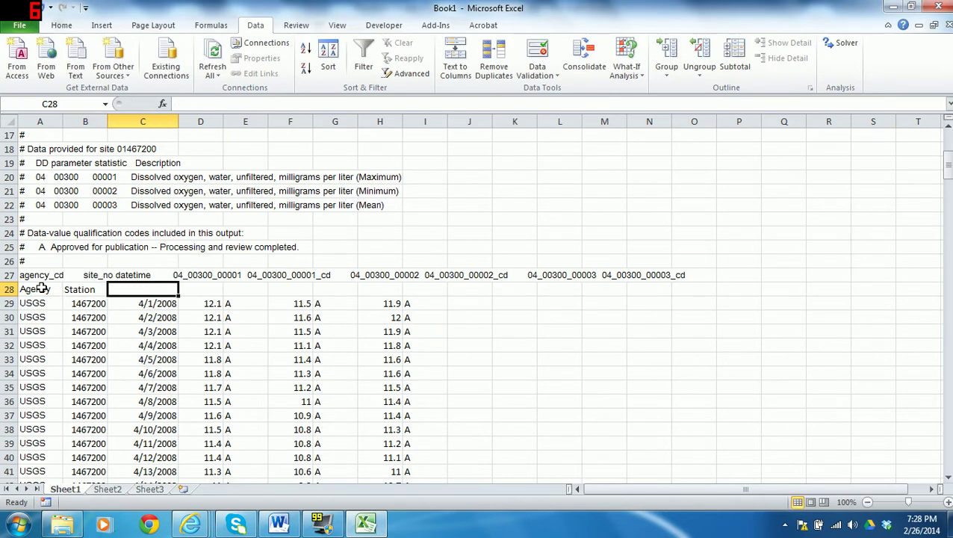
pyautogui.write('Date')
pyautogui.press('Tab')
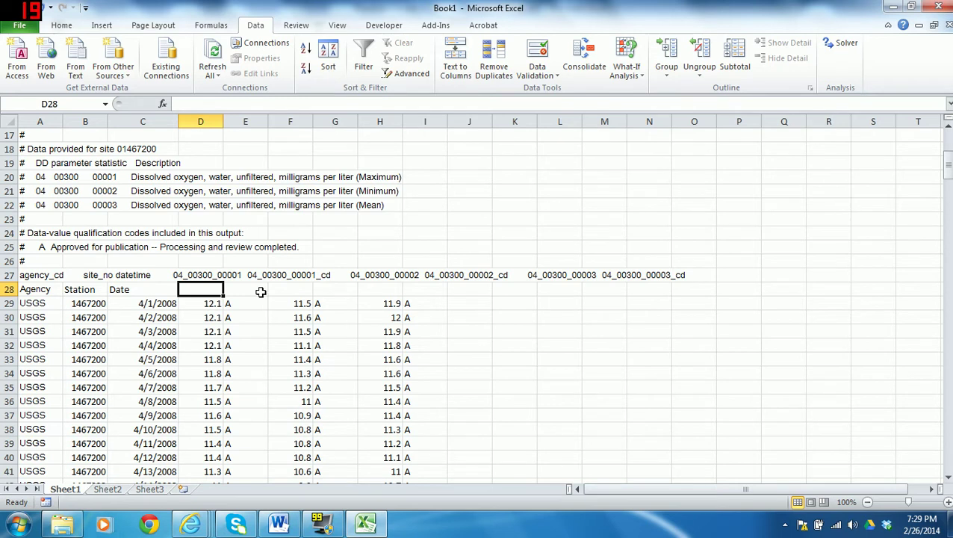
# - Inspect the row 29 values to locate the maximum, minimum and mean columns
pyautogui.press('Down')
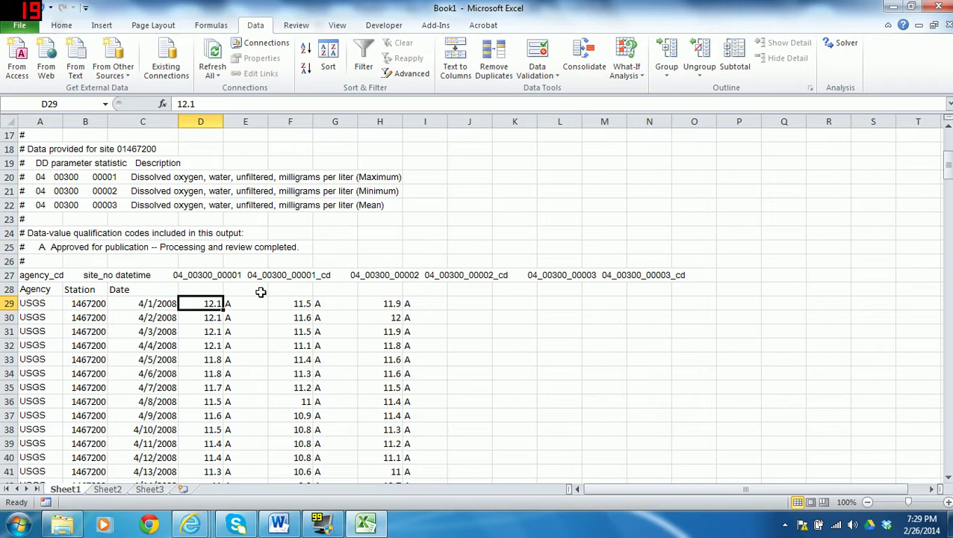
pyautogui.press('Right')
pyautogui.press('Right')
pyautogui.press('Right')
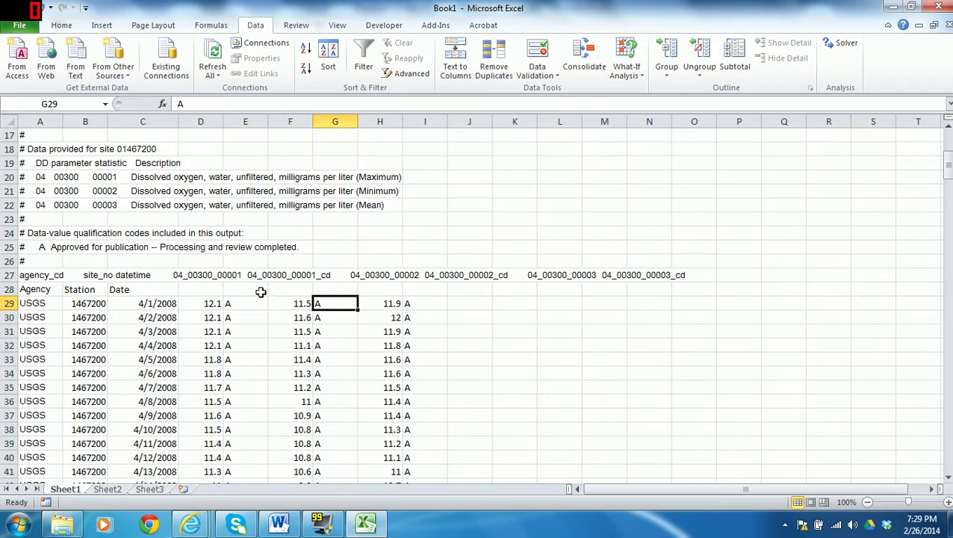
pyautogui.press('Left')
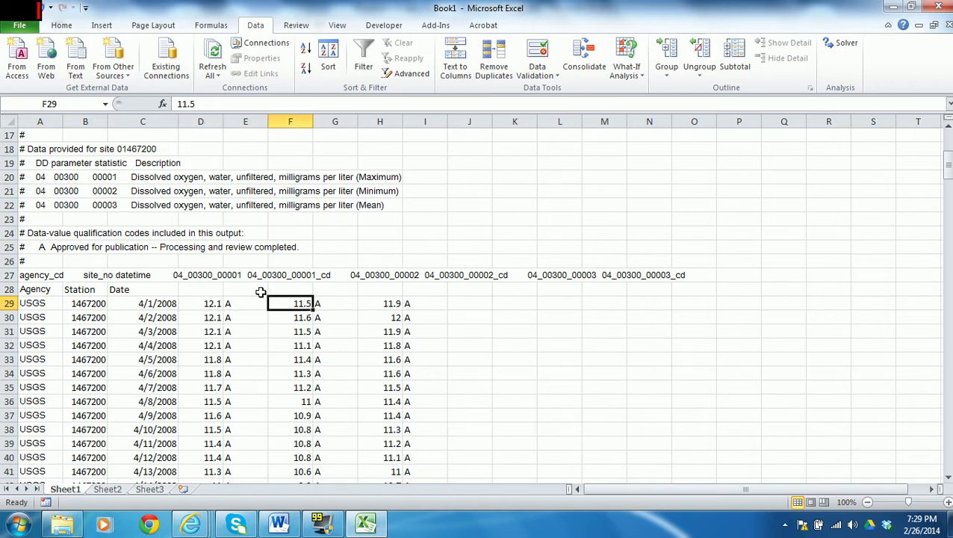
pyautogui.press('Right')
pyautogui.press('Right')
pyautogui.press('Right')
pyautogui.press('Left')
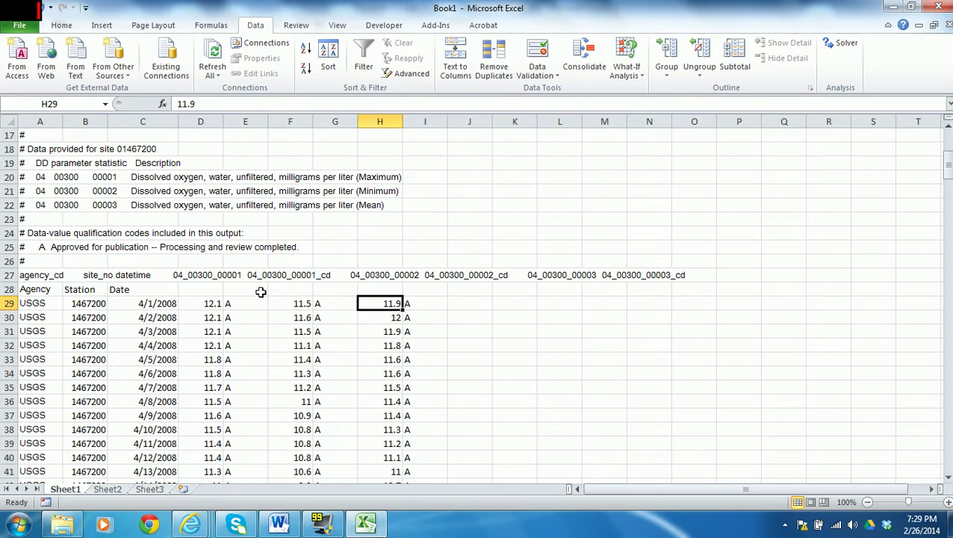
pyautogui.press('Left')
pyautogui.press('Left')
pyautogui.press('Left')
pyautogui.press('Left')
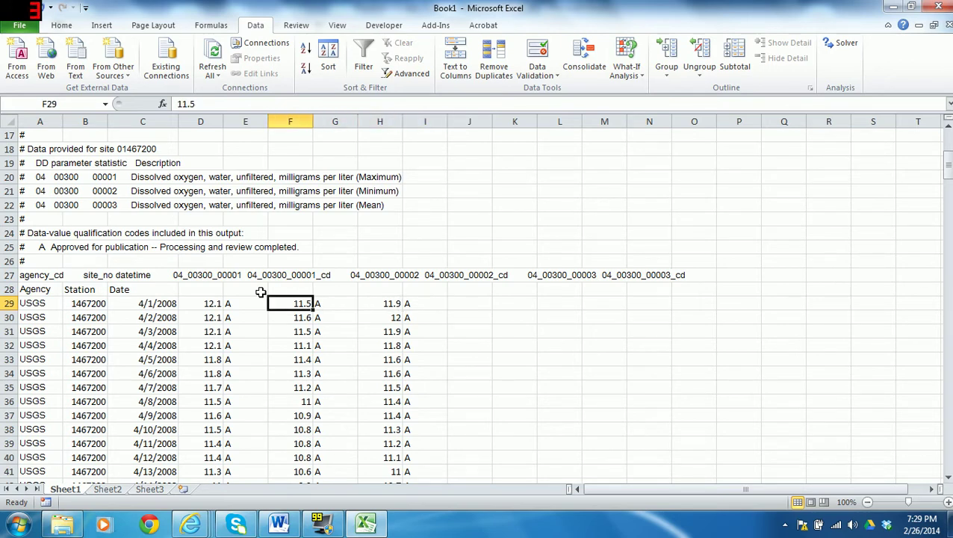
pyautogui.press('Up')
# - Enter the headers DO Max, DO Min and DO Mean above their value columns in row 28
pyautogui.write('D')
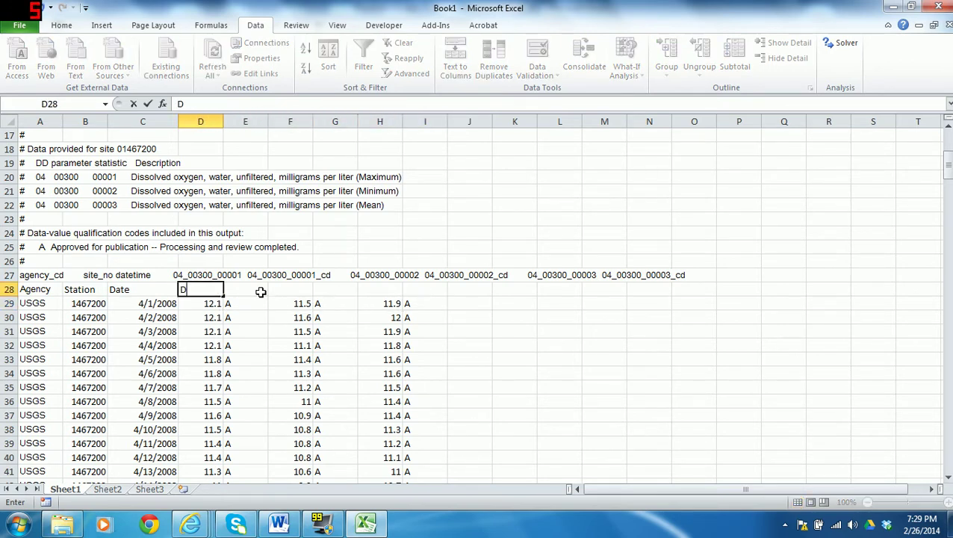
pyautogui.write('O Ma')
pyautogui.press('Tab')
pyautogui.press('Tab')
pyautogui.write('DO')
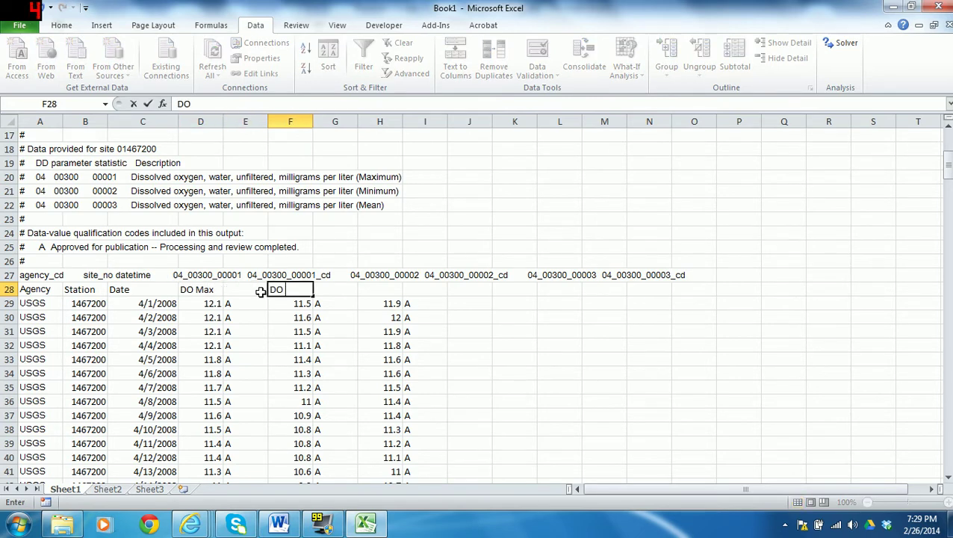
pyautogui.write(' Min')
pyautogui.press('Tab')
pyautogui.press('Tab')
pyautogui.press('Tab')
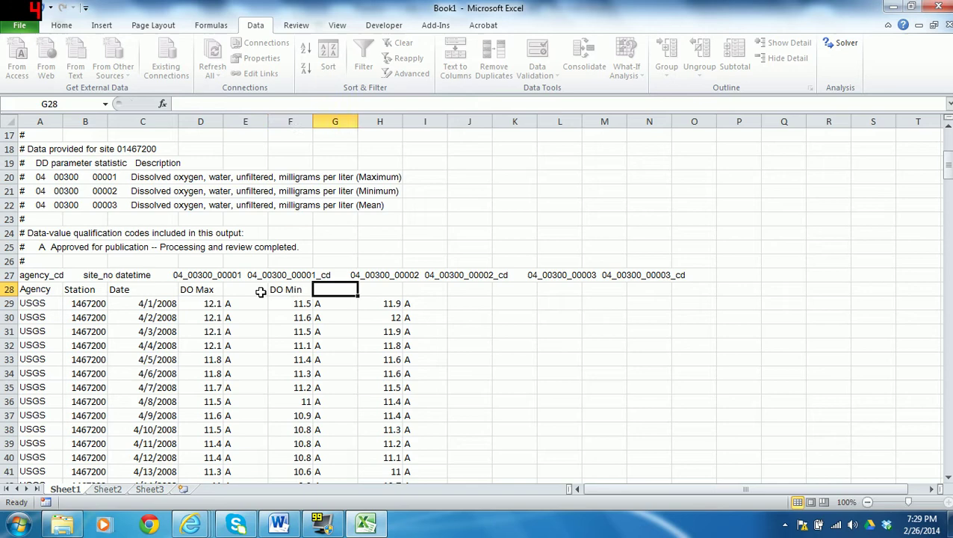
pyautogui.press('Left')
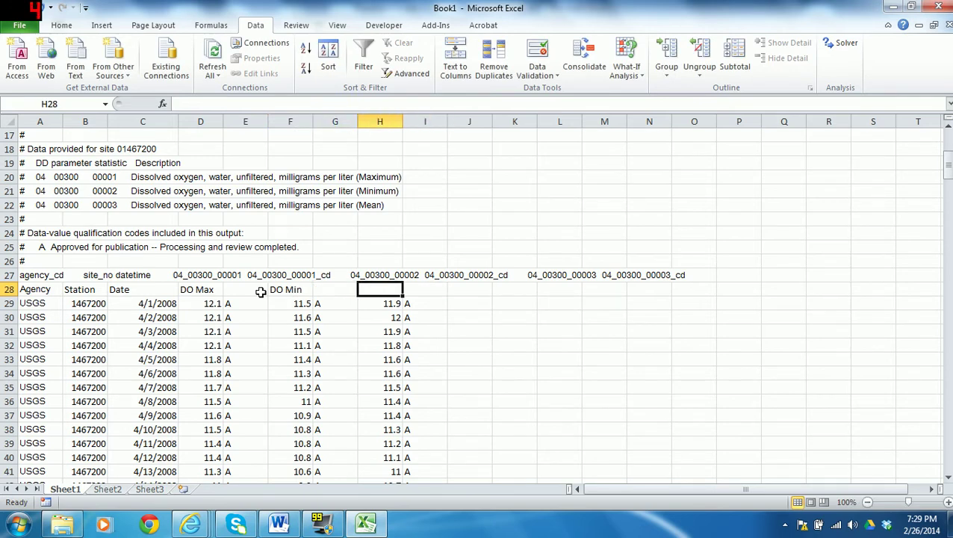
pyautogui.write('DO')
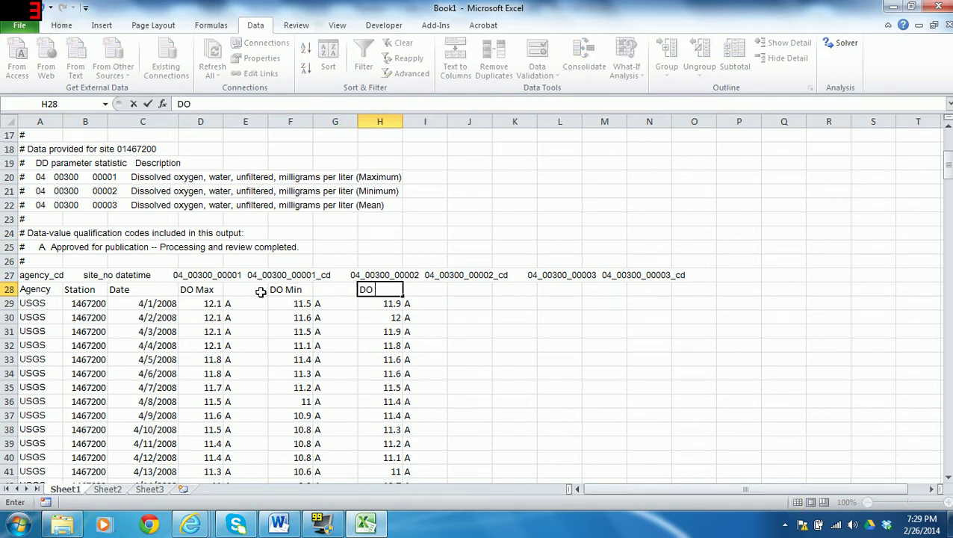
pyautogui.write(' Mean')
pyautogui.press('Return')
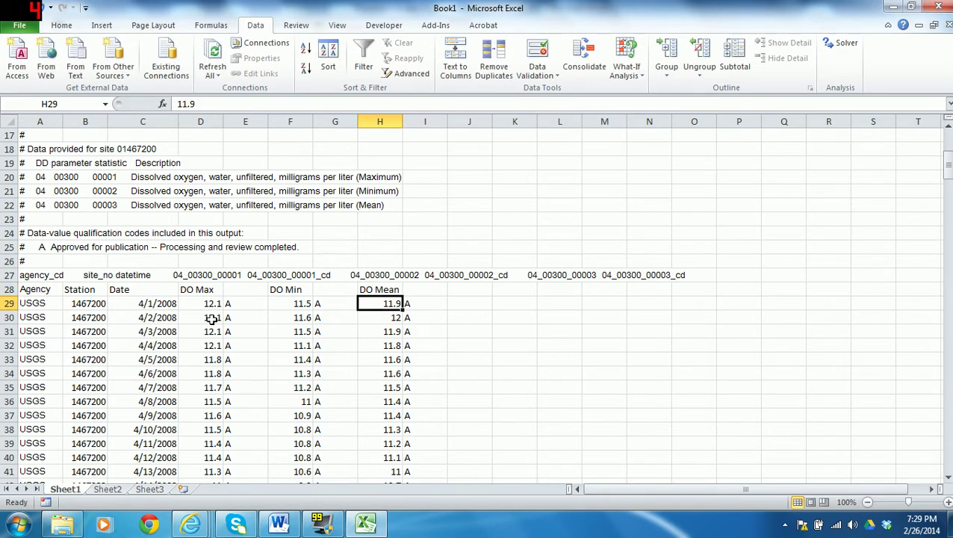
# - Delete the qualification-code column E with Home > Delete > Delete Sheet Columns
pyautogui.click(241, 307)
pyautogui.click(244, 330)
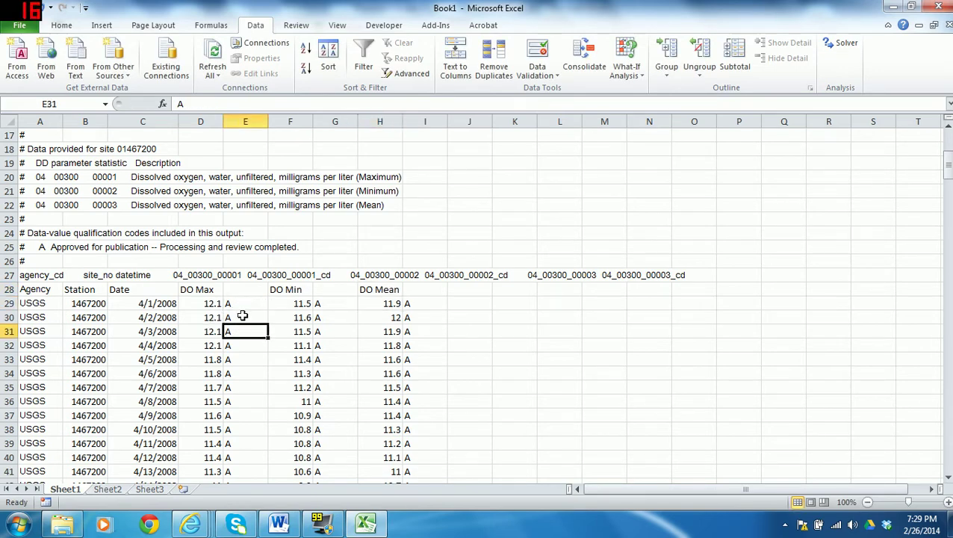
pyautogui.click(245, 290)
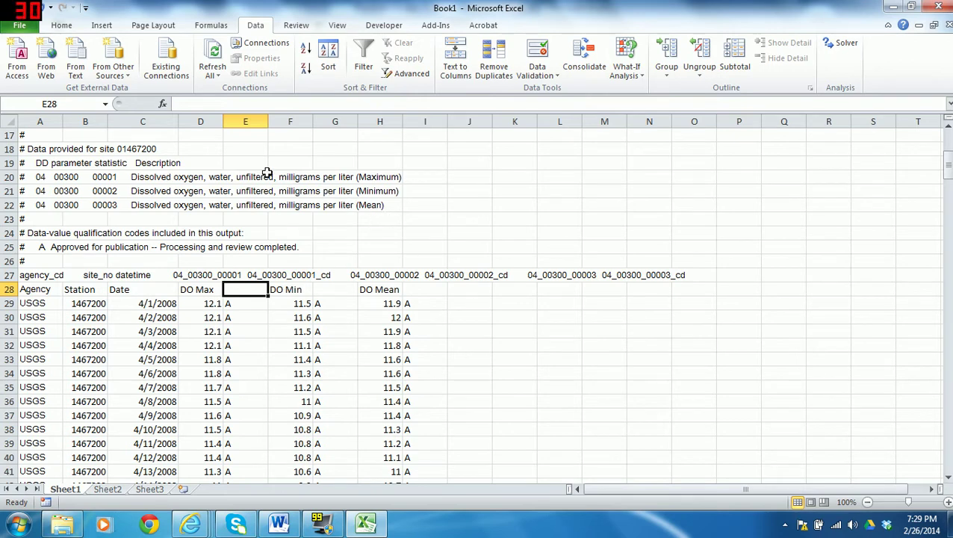
pyautogui.click(61, 25)
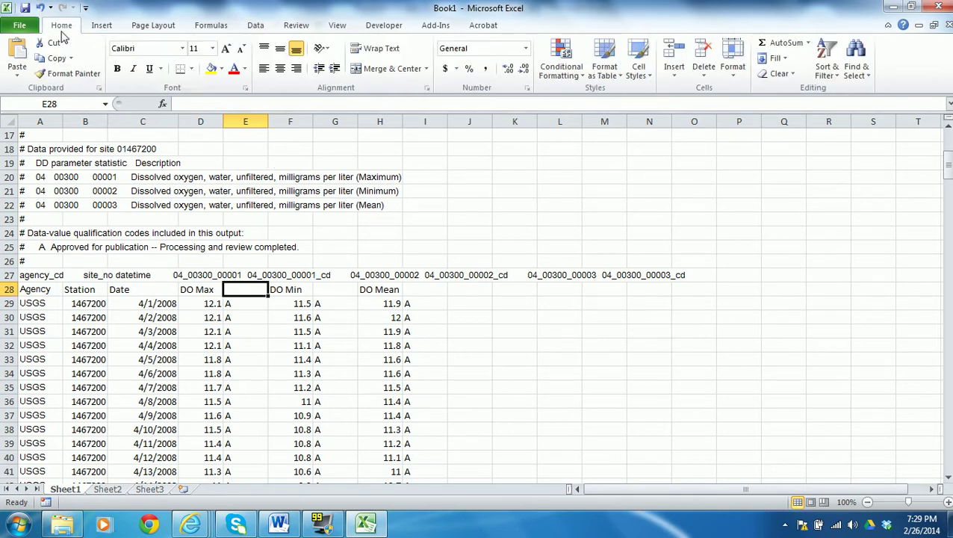
pyautogui.click(704, 75)
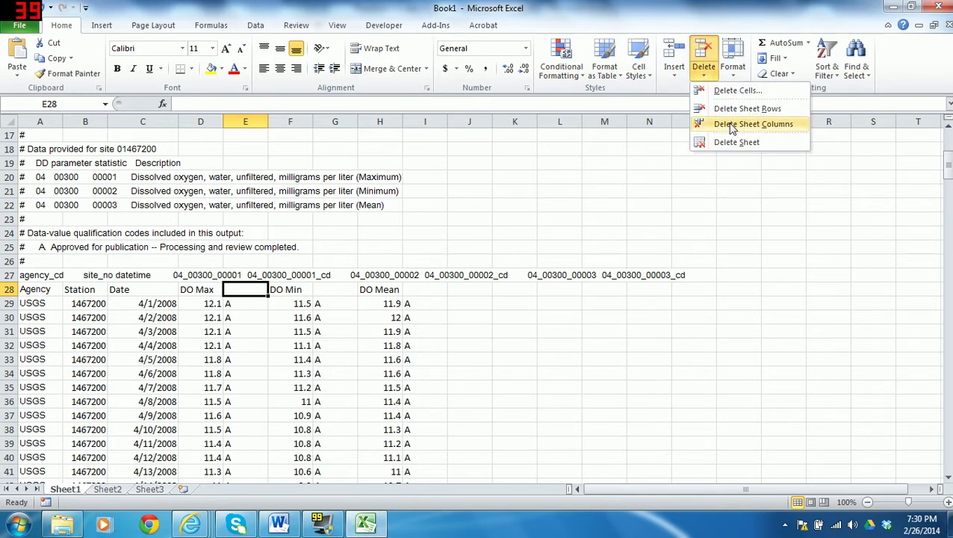
pyautogui.click(731, 127)
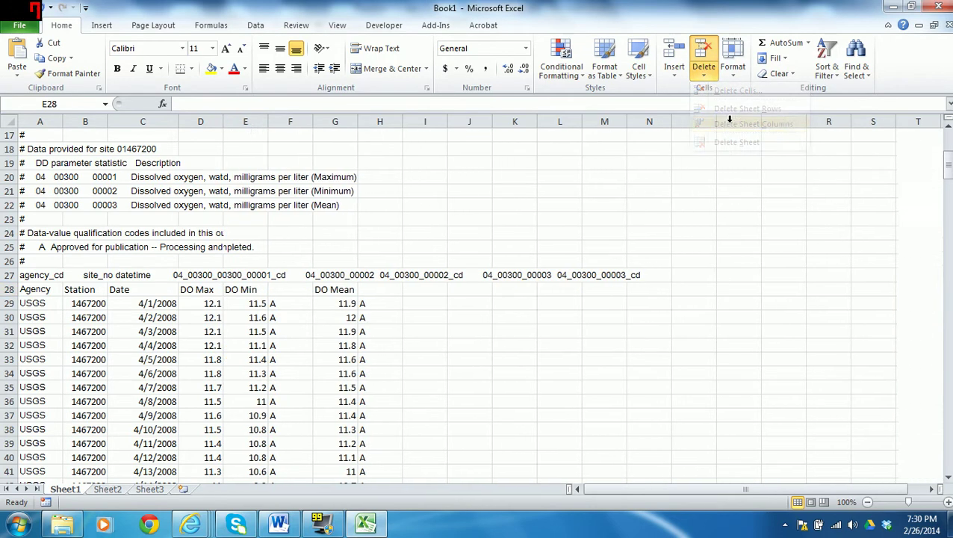
# - Delete the empty column and the A-code column so DO Mean follows DO Min
pyautogui.click(287, 306)
pyautogui.click(704, 78)
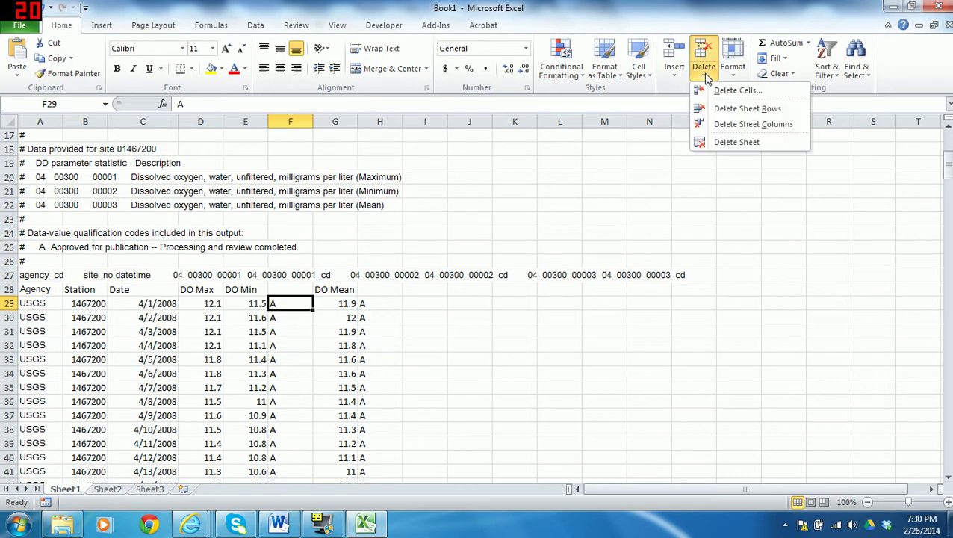
pyautogui.click(733, 127)
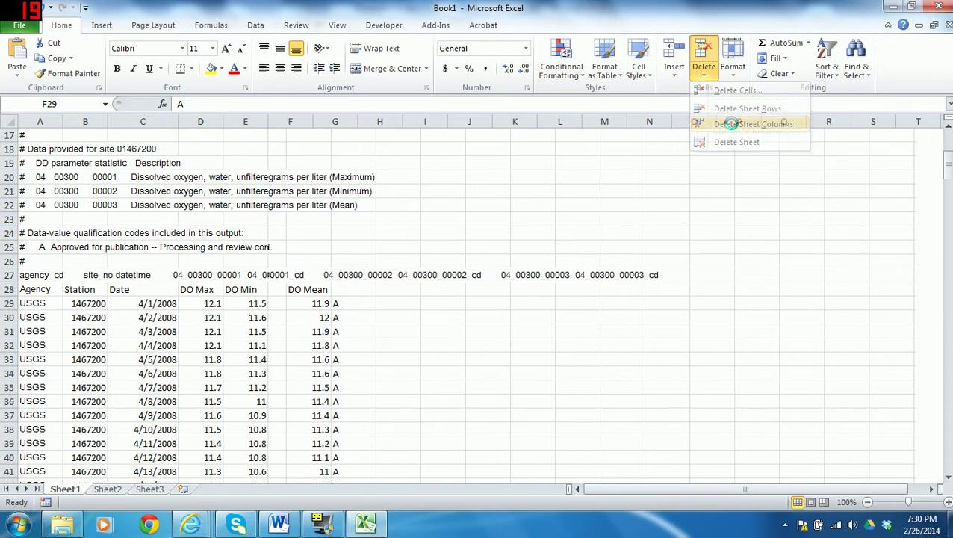
pyautogui.click(327, 302)
pyautogui.click(705, 75)
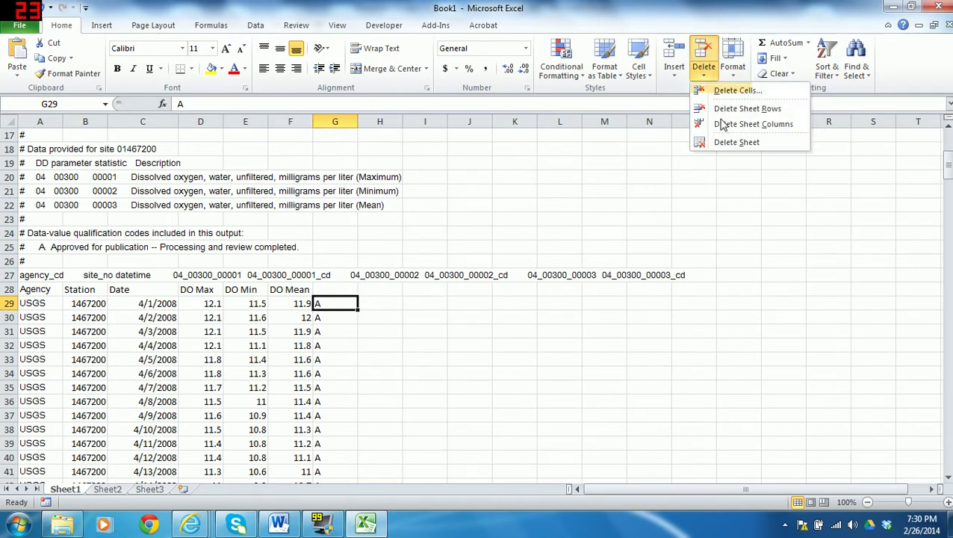
pyautogui.click(728, 124)
pyautogui.click(584, 177)
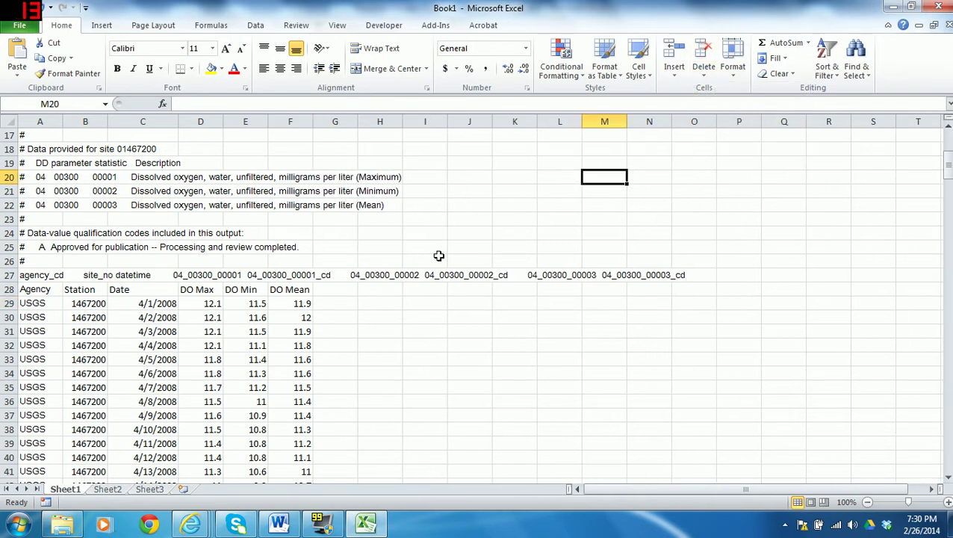
pyautogui.click(324, 333)
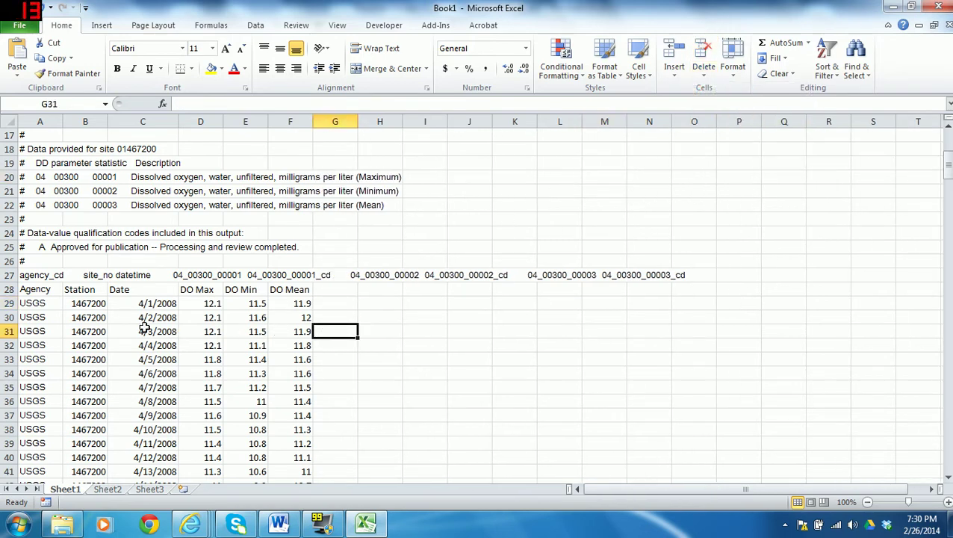
pyautogui.click(202, 291)
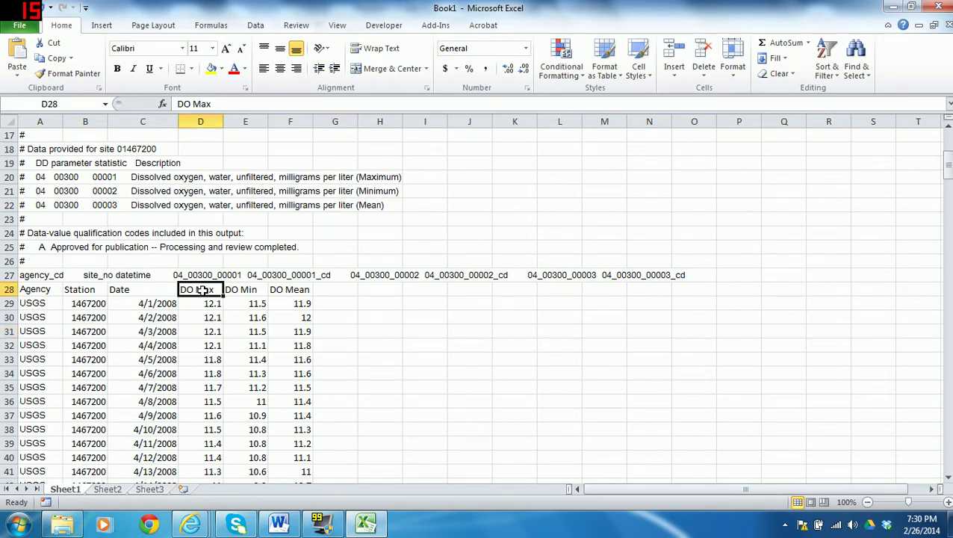
pyautogui.press('Right')
pyautogui.press('Right')
pyautogui.hotkey('ctrl', 'Down')
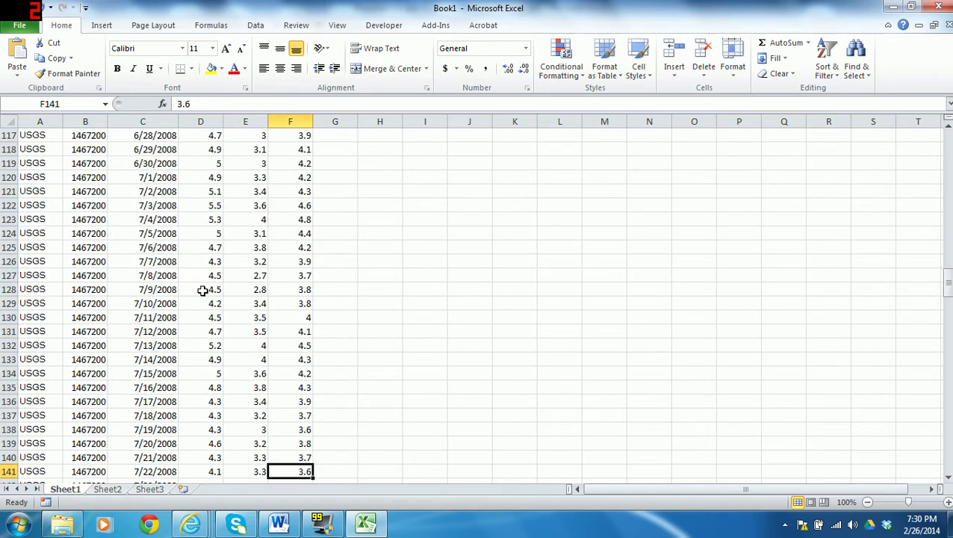
pyautogui.press('Down')
pyautogui.press('Down')
pyautogui.press('Down')
pyautogui.press('Down')
pyautogui.press('Down')
pyautogui.press('Down')
pyautogui.press('Down')
pyautogui.press('Down')
pyautogui.press('Down')
pyautogui.press('Down')
pyautogui.press('Down')
pyautogui.press('Down')
pyautogui.press('Down')
pyautogui.press('Up')
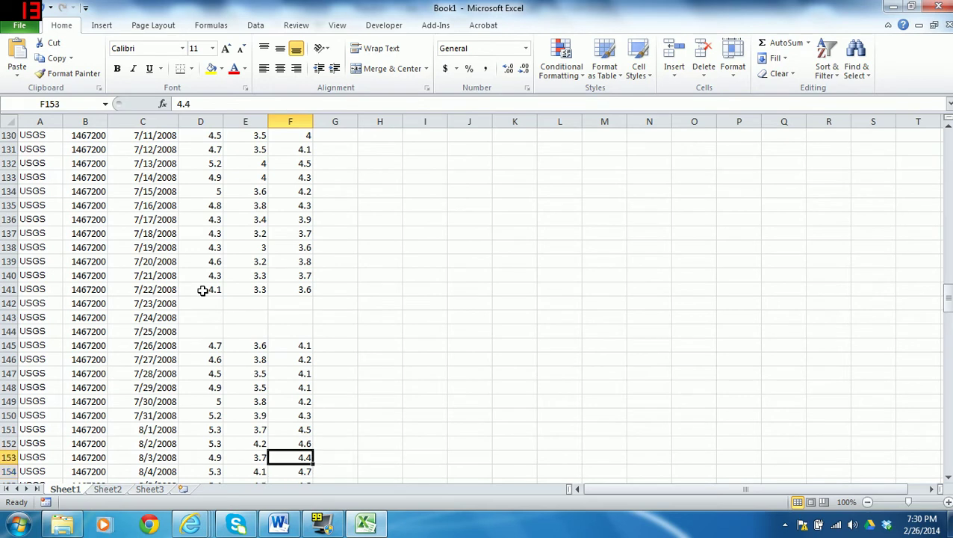
pyautogui.press('Up')
pyautogui.press('Up')
pyautogui.press('Up')
pyautogui.press('Up')
pyautogui.press('Up')
pyautogui.press('Up')
pyautogui.press('Up')
pyautogui.press('Up')
pyautogui.press('Up')
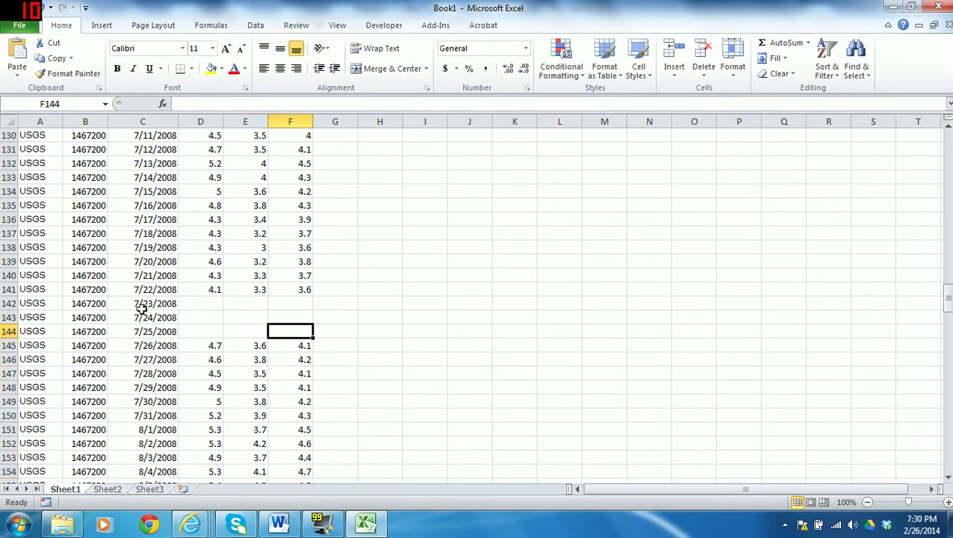
pyautogui.click(185, 303)
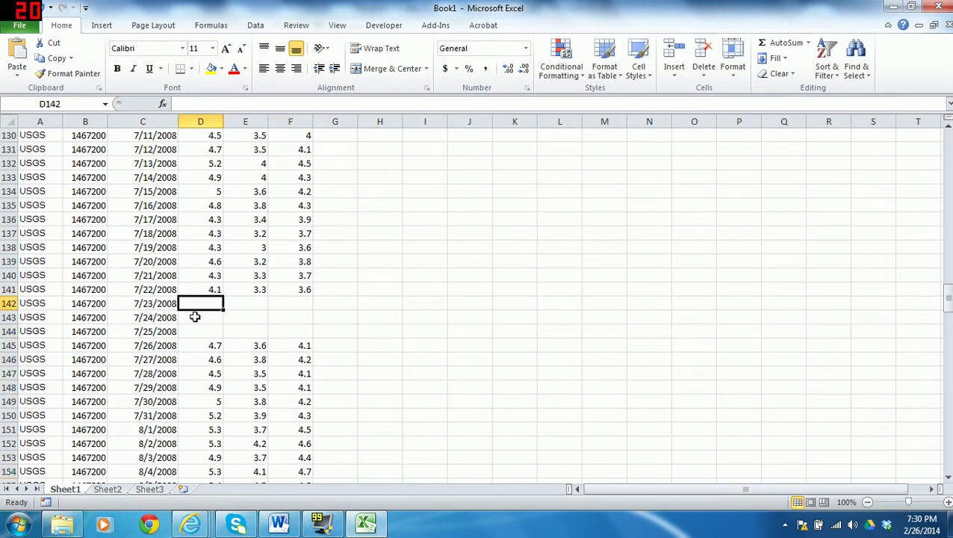
pyautogui.click(195, 316)
pyautogui.click(198, 330)
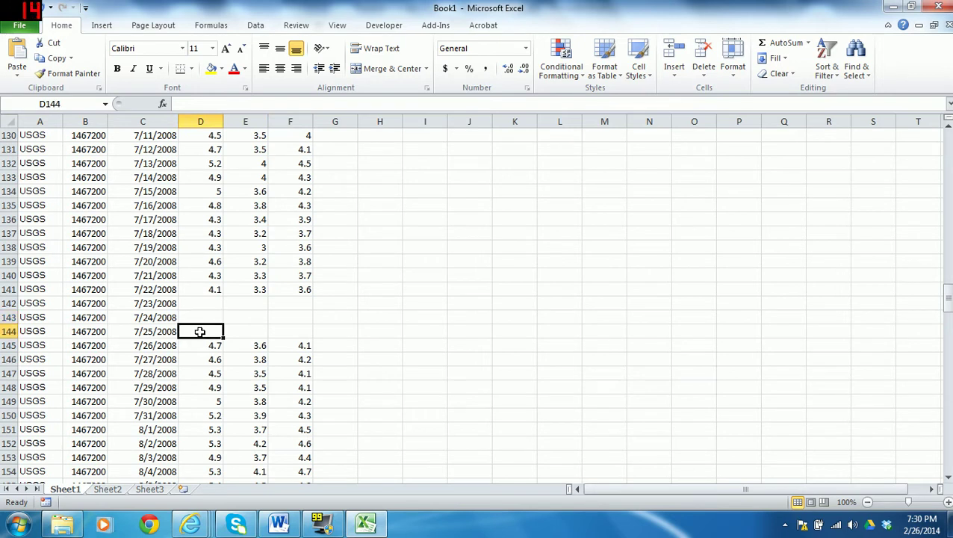
pyautogui.click(272, 316)
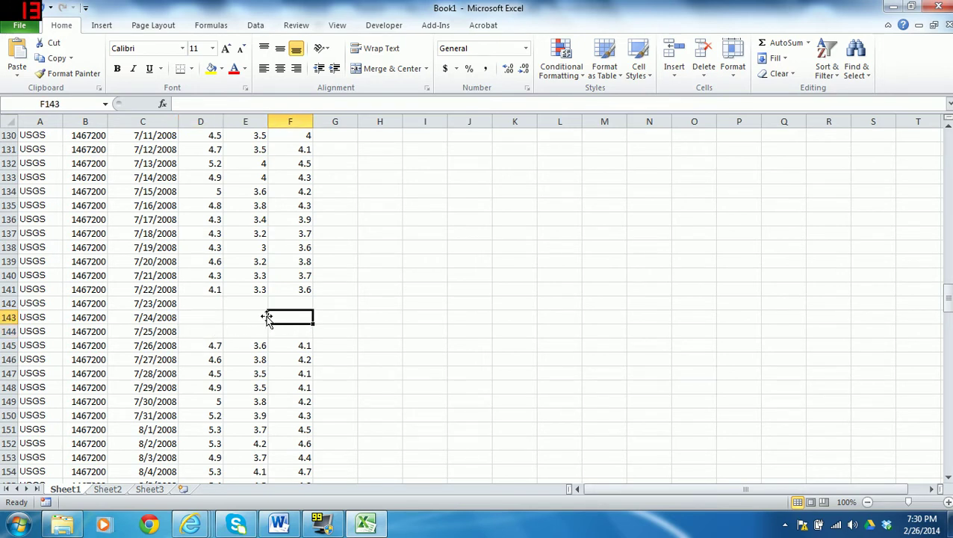
pyautogui.click(100, 305)
pyautogui.press('Right')
pyautogui.press('Right')
pyautogui.press('Right')
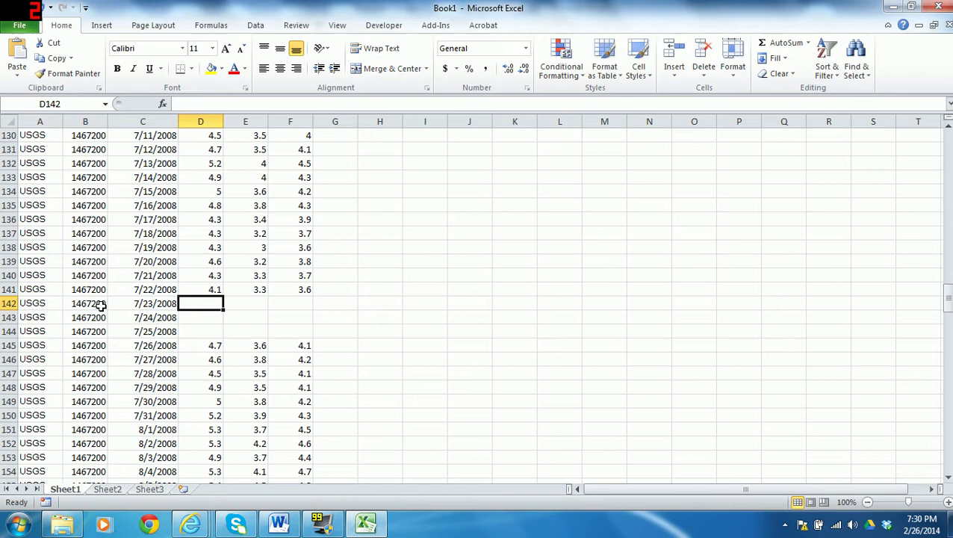
# - Select the DO table A28:F289, from the Agency header to 12/17/2008, and show the Data tools
pyautogui.press('Up')
pyautogui.hotkey('ctrl', 'Up')
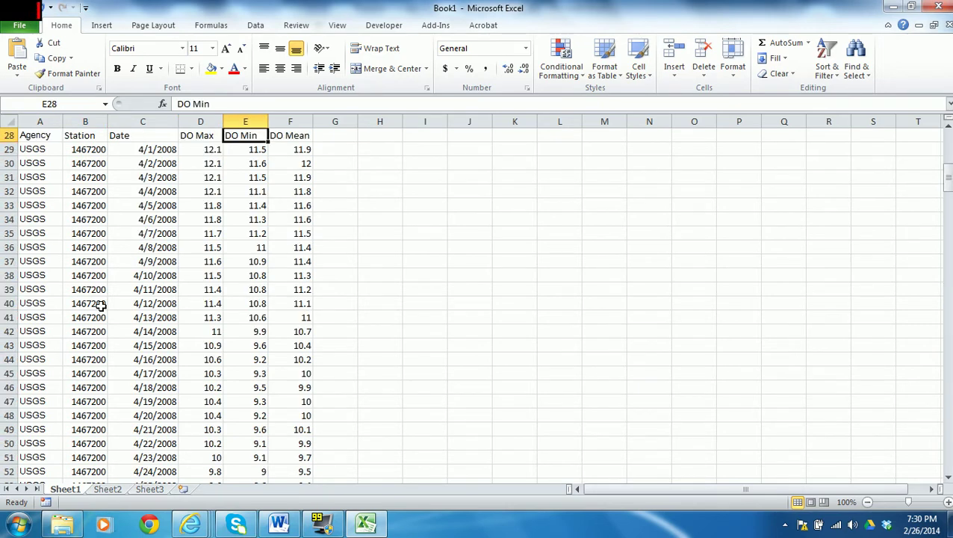
pyautogui.press('Up')
pyautogui.press('Down')
pyautogui.press('Left')
pyautogui.press('Left')
pyautogui.press('Left')
pyautogui.press('Left')
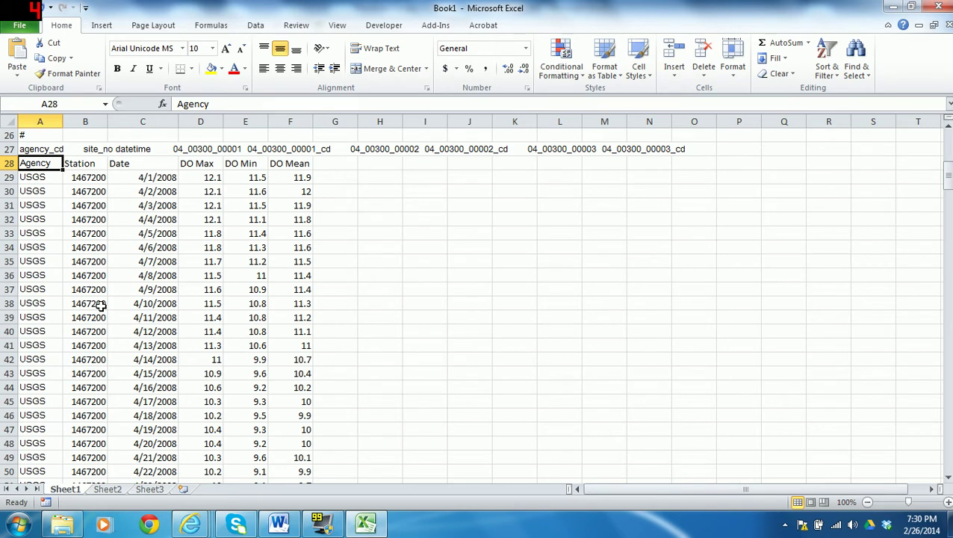
pyautogui.hotkey('ctrl', 'shift', 'Right')
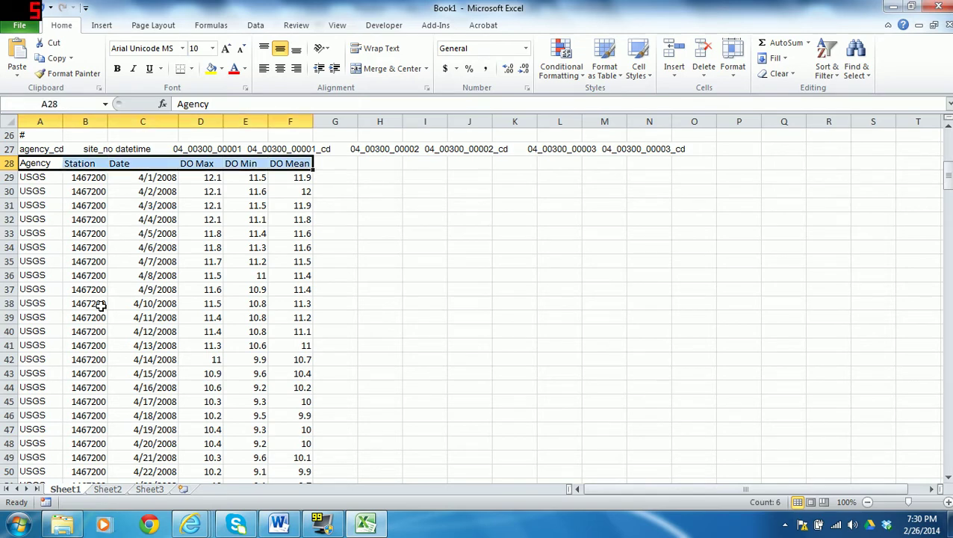
pyautogui.hotkey('ctrl', 'shift', 'Down')
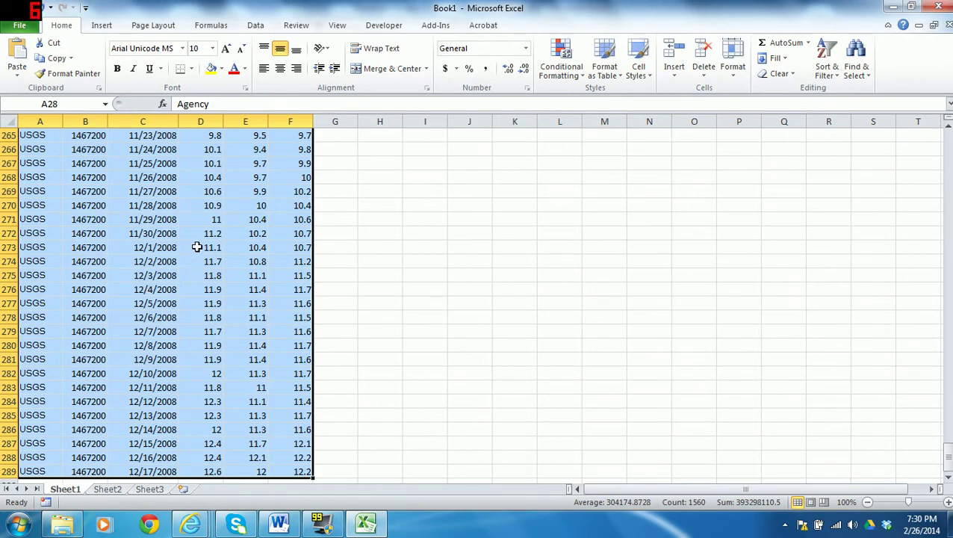
pyautogui.click(255, 26)
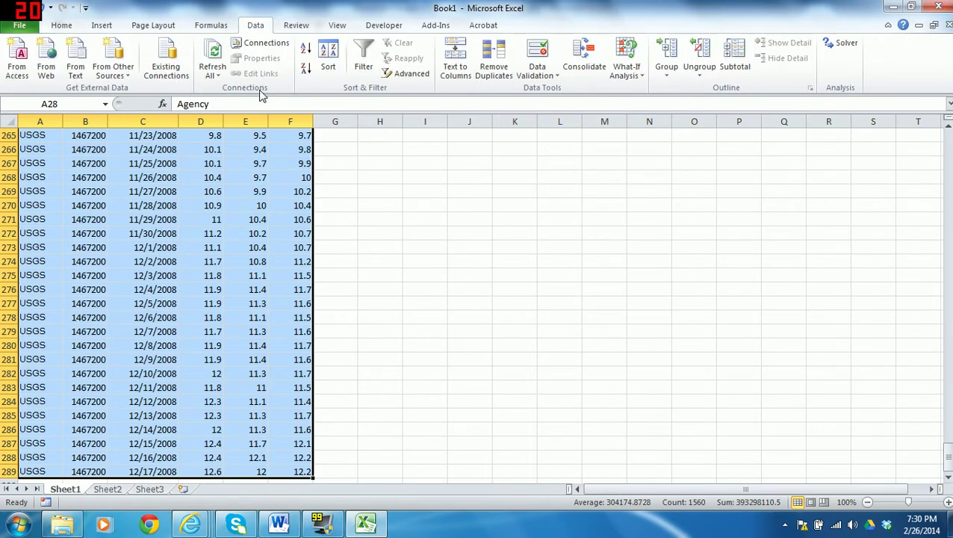
# - Filter DO Mean to blanks only, leaving the 7/23–7/25 and 9/9/2008 rows visible
pyautogui.click(364, 60)
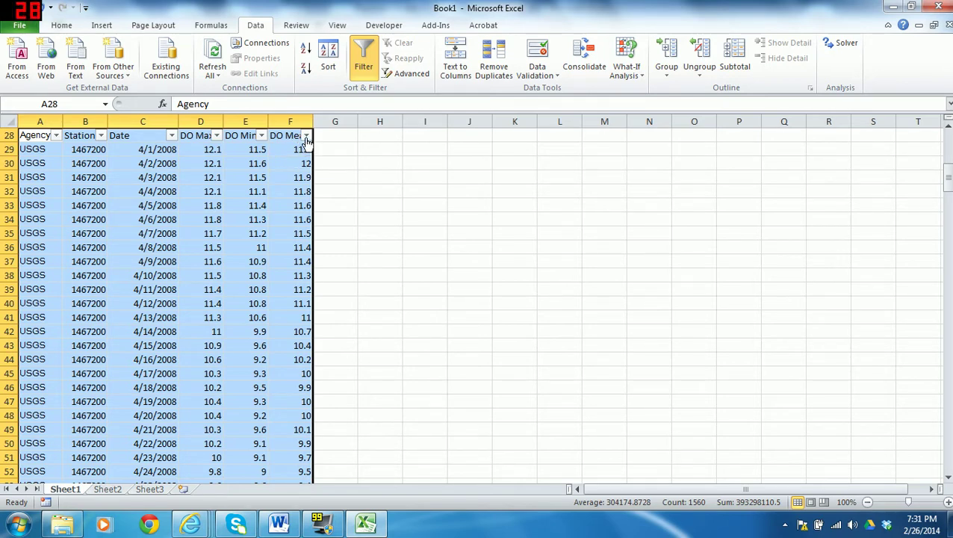
pyautogui.click(306, 135)
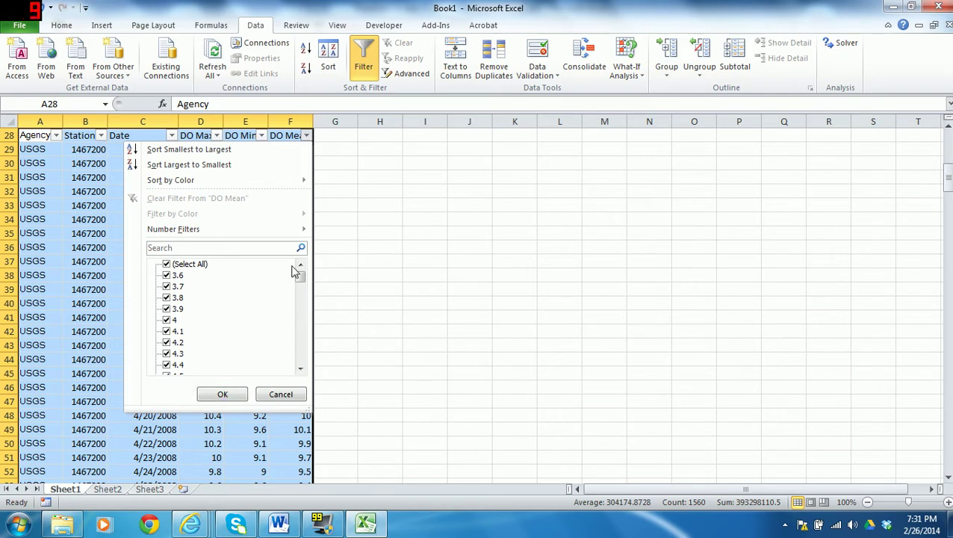
pyautogui.moveTo(300, 281); pyautogui.dragTo(302, 365)
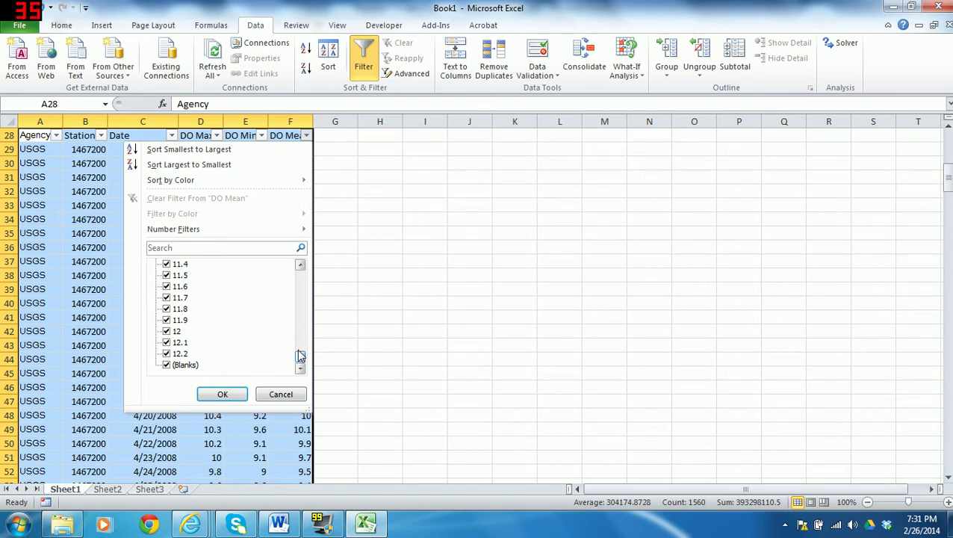
pyautogui.moveTo(299, 358); pyautogui.dragTo(302, 270)
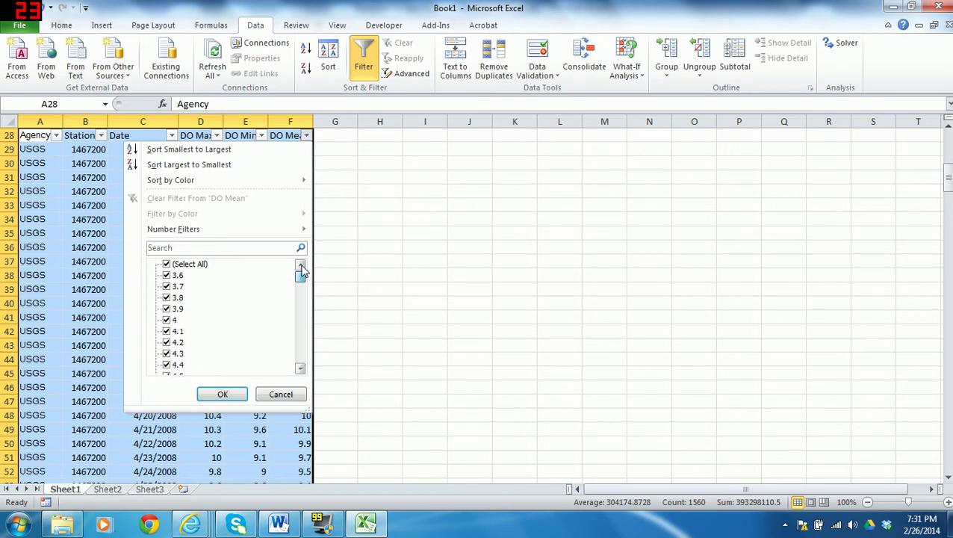
pyautogui.click(167, 265)
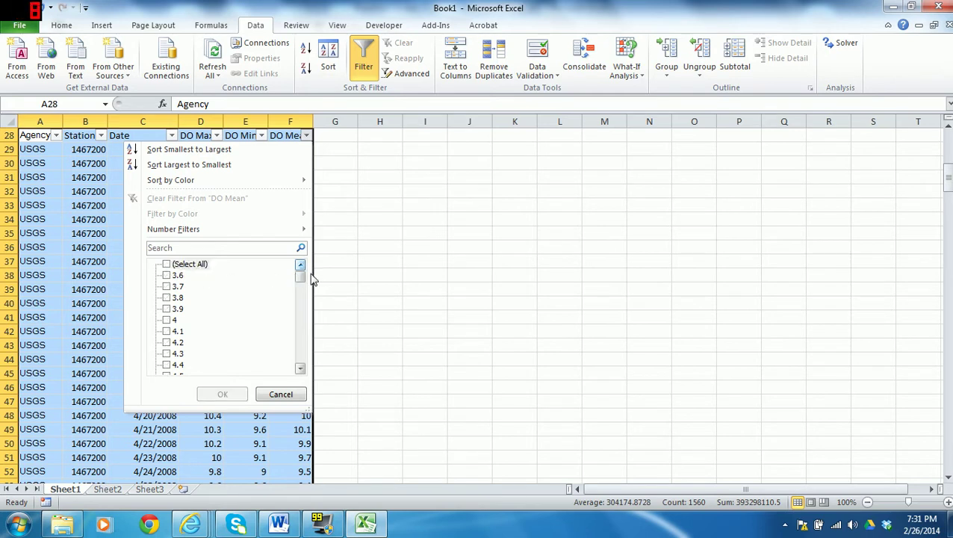
pyautogui.moveTo(303, 282); pyautogui.dragTo(305, 367)
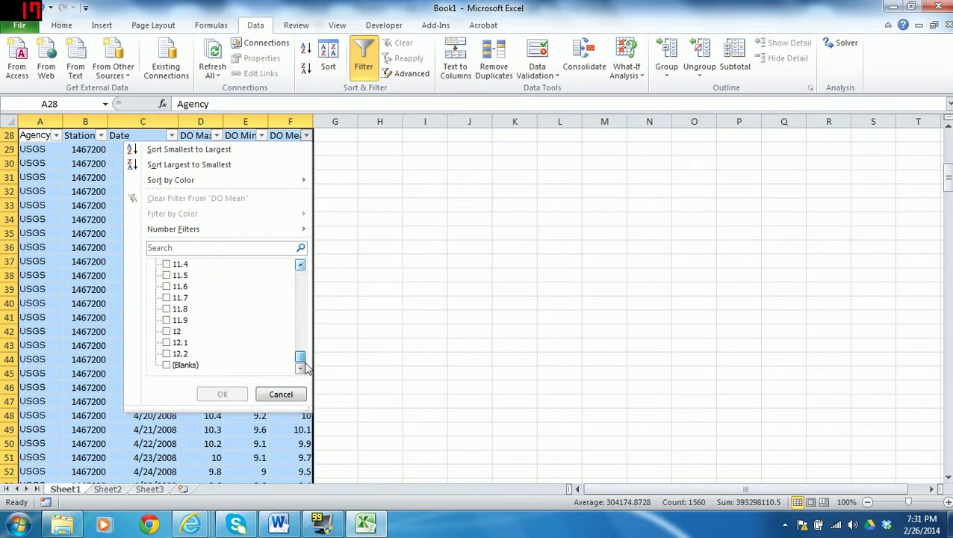
pyautogui.click(166, 365)
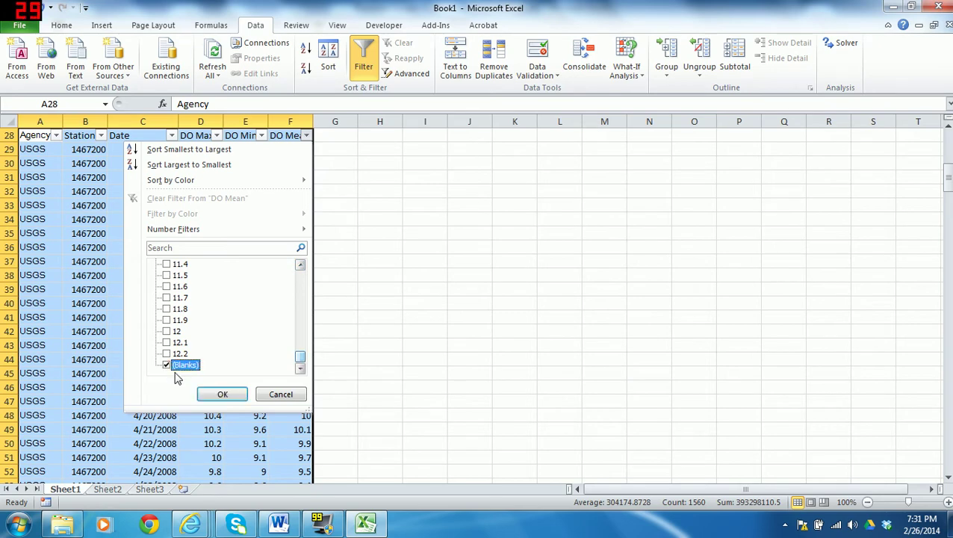
pyautogui.click(215, 393)
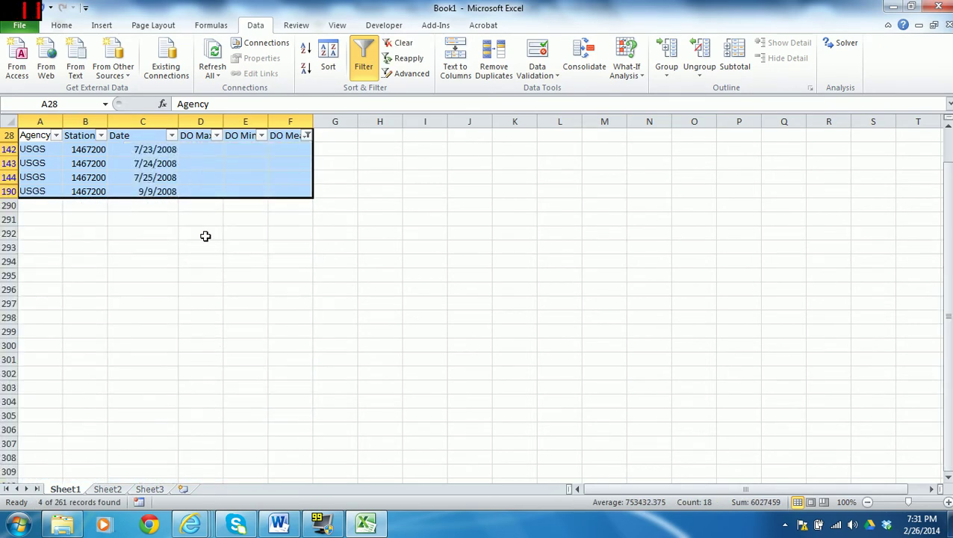
# - Delete the sheet rows for the four blank-DO dates, 7/23–7/25 and 9/9/2008
pyautogui.click(218, 234)
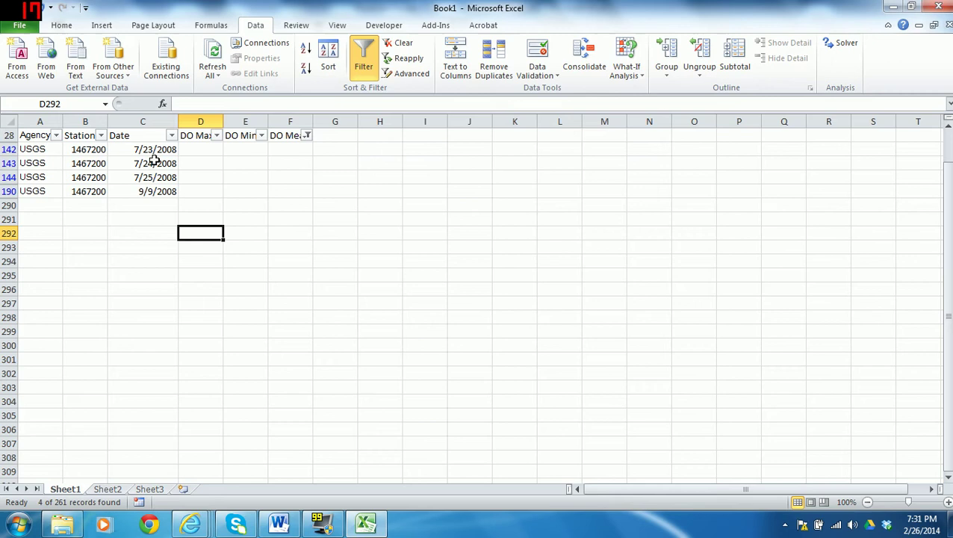
pyautogui.moveTo(154, 150); pyautogui.dragTo(165, 189)
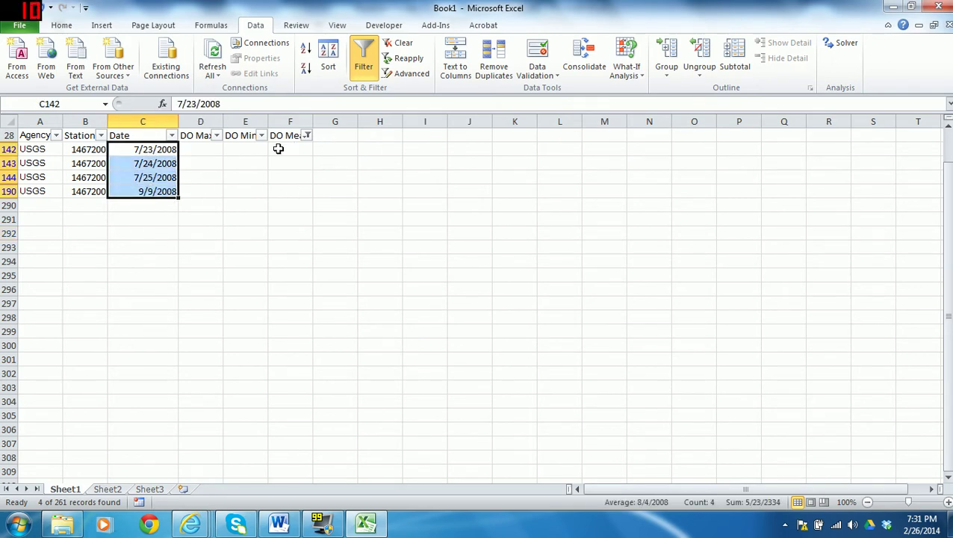
pyautogui.click(63, 26)
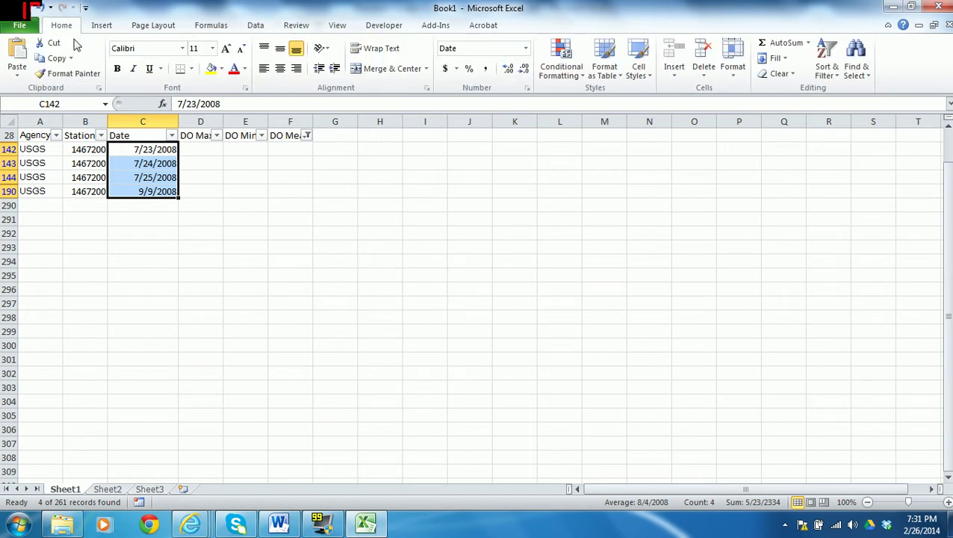
pyautogui.click(705, 76)
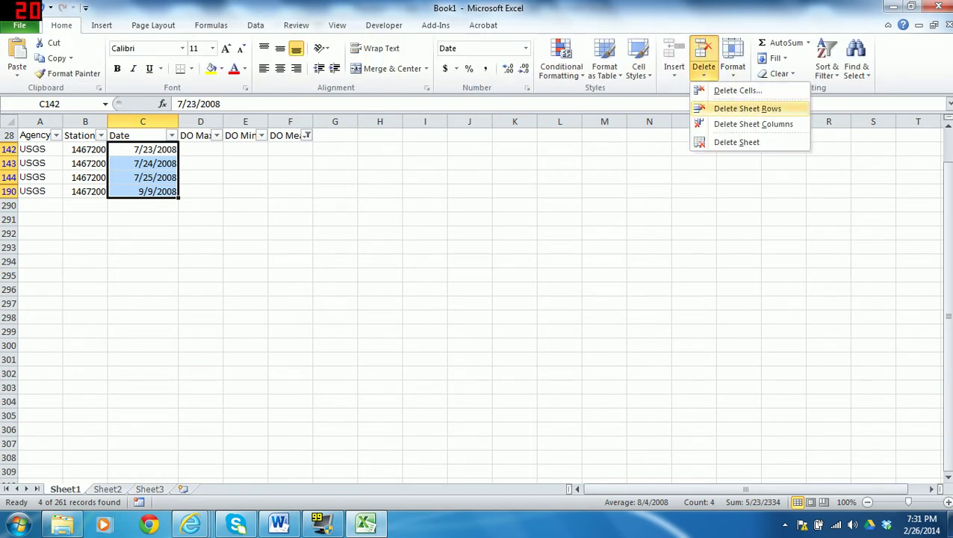
pyautogui.click(747, 108)
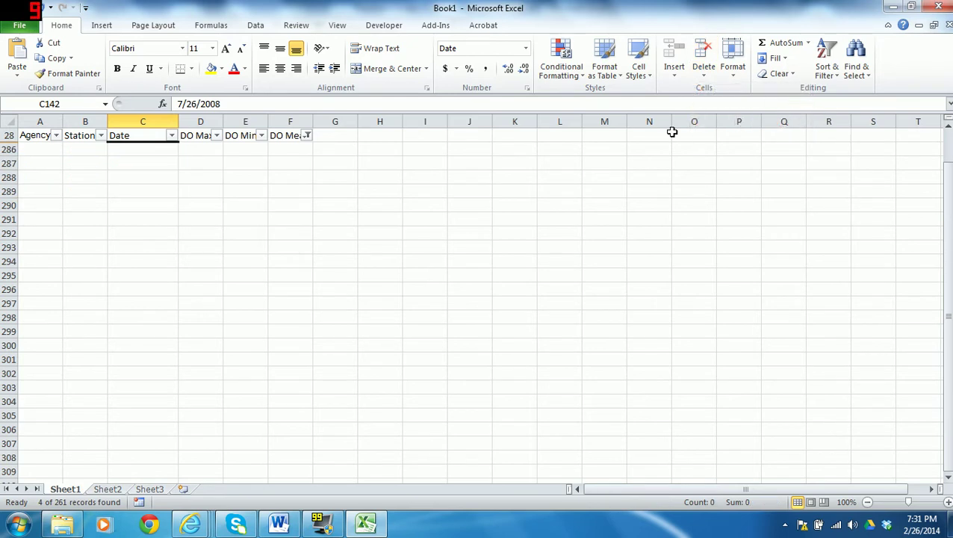
# - Reselect all DO Mean values in the filter so every data row shows again
pyautogui.click(305, 136)
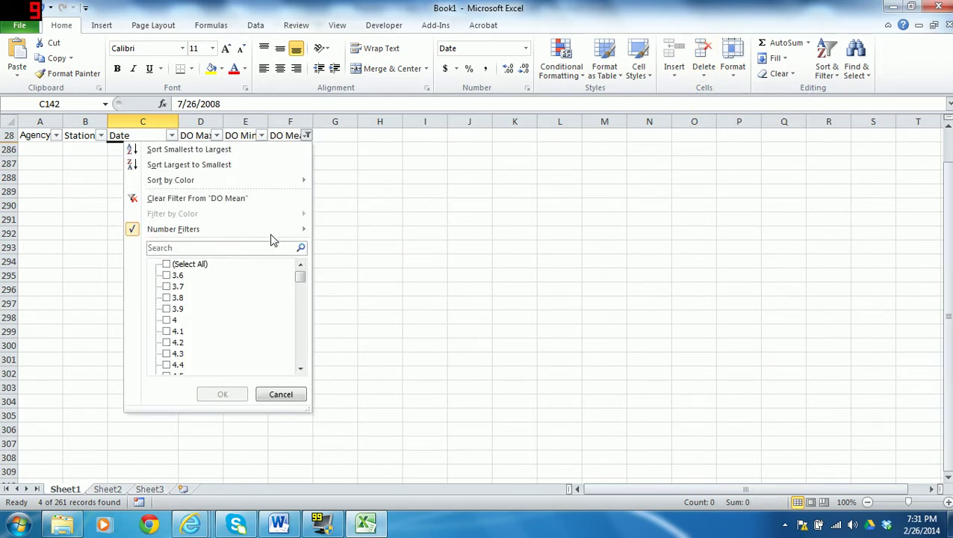
pyautogui.moveTo(302, 283)
pyautogui.mouseDown()
pyautogui.moveTo(304, 373)
pyautogui.moveTo(304, 269)
pyautogui.mouseUp()
pyautogui.click(167, 265)
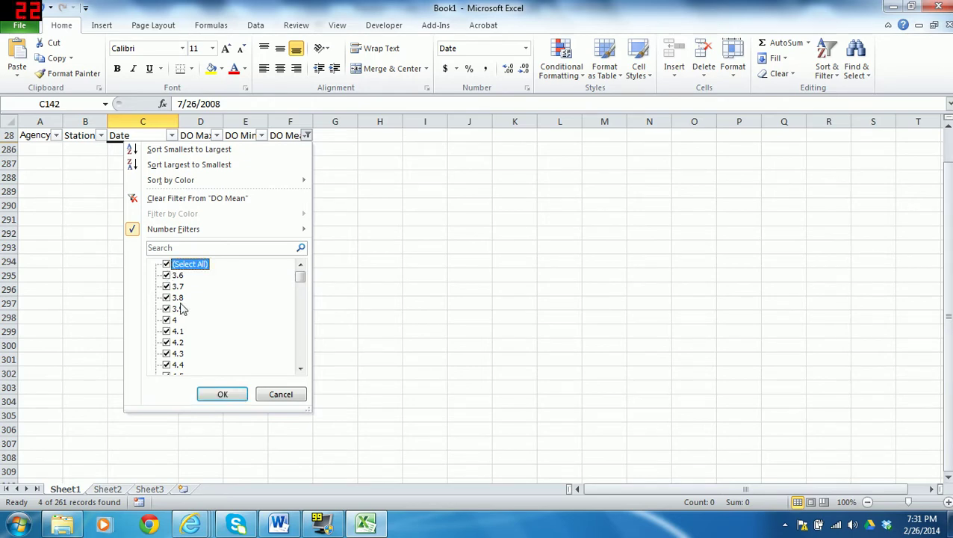
pyautogui.click(228, 394)
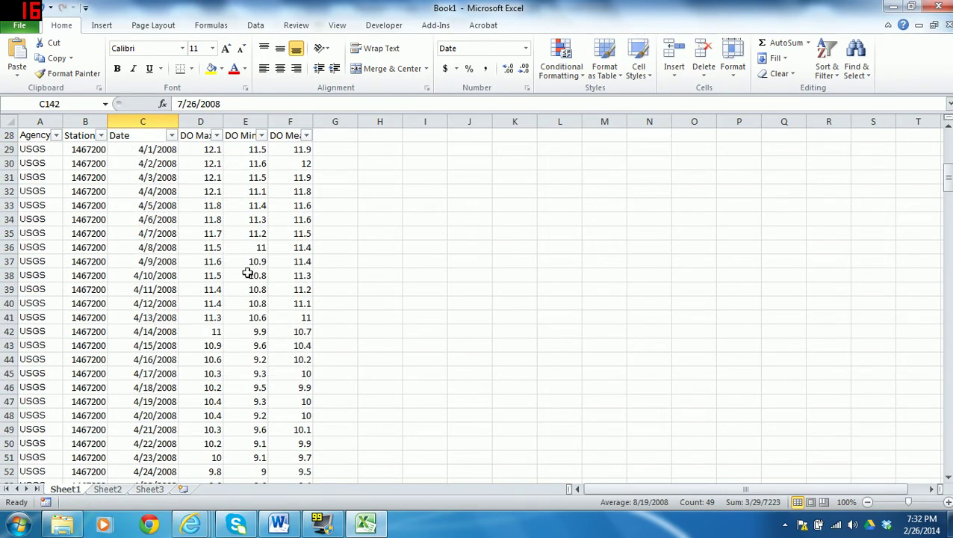
# - Turn AutoFilter off for the DO table
pyautogui.click(248, 274)
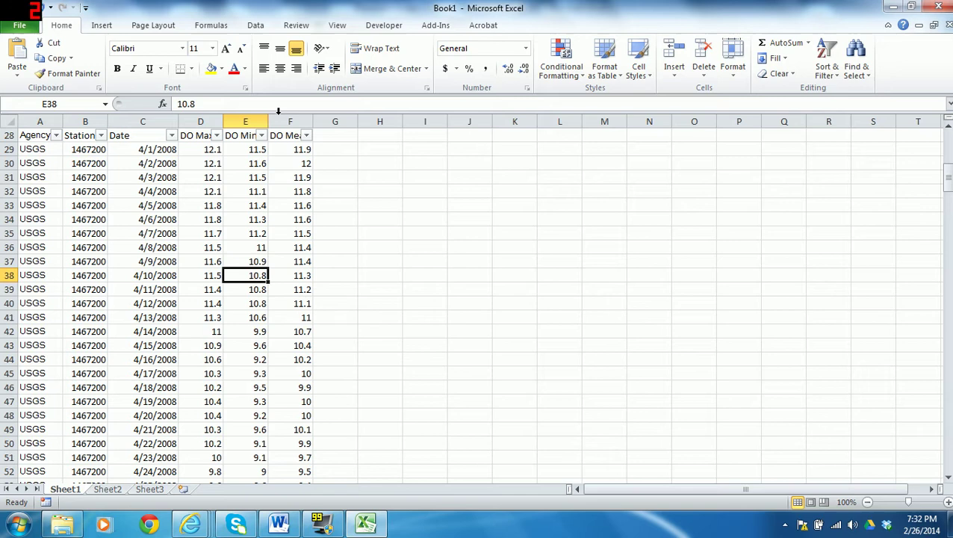
pyautogui.click(255, 25)
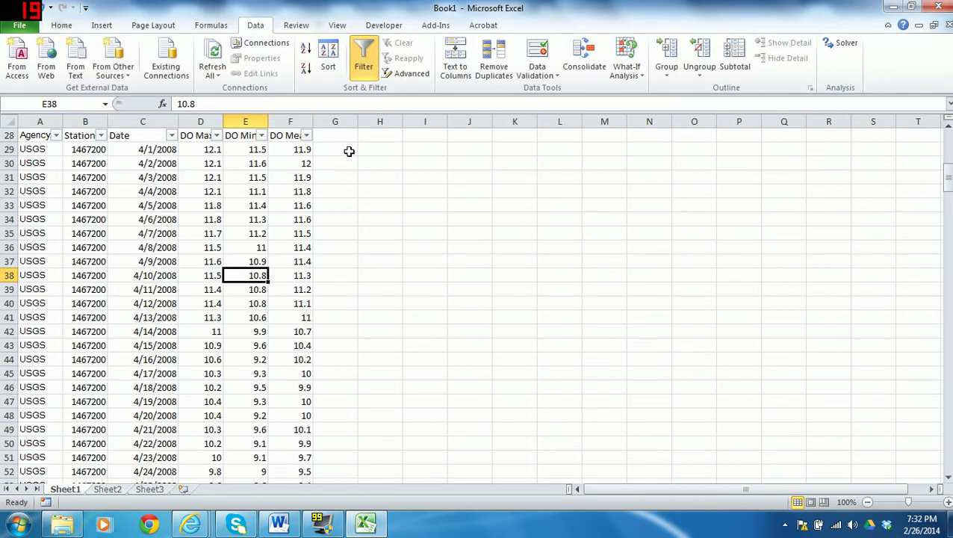
pyautogui.click(364, 66)
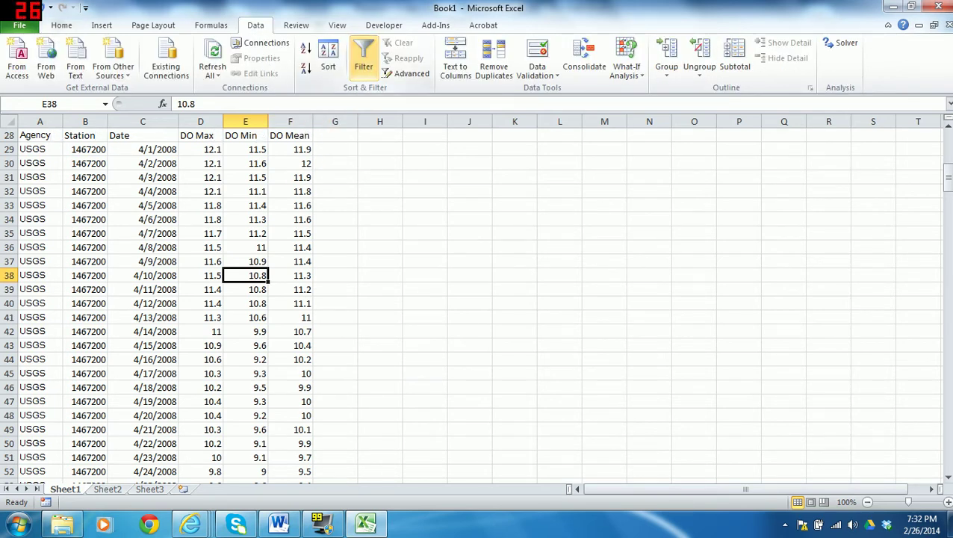
# - Enter the heading 'Apparent DO Violation (24-hour)' in G28 beside DO Mean
pyautogui.click(385, 163)
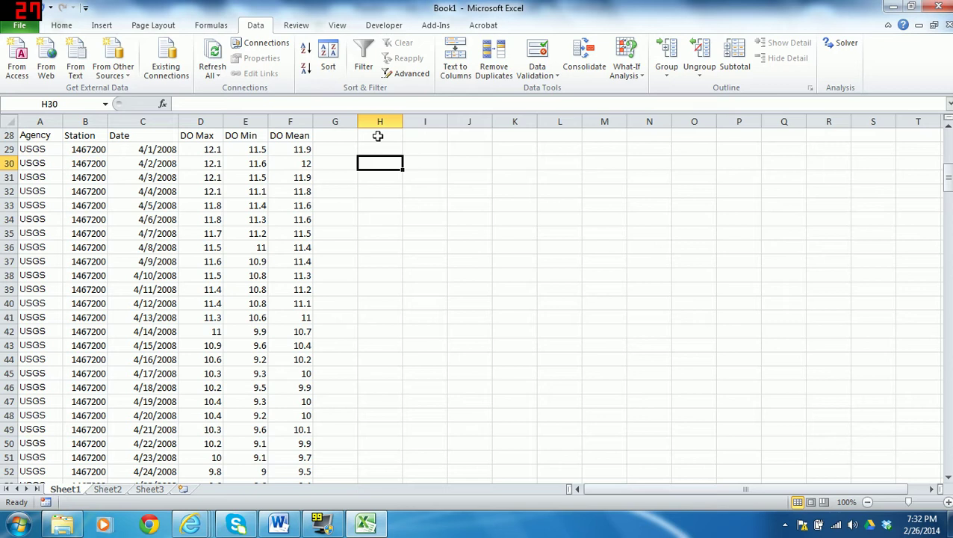
pyautogui.press('Left')
pyautogui.press('Left')
pyautogui.press('Down')
pyautogui.press('Down')
pyautogui.press('Down')
pyautogui.press('Down')
pyautogui.press('Down')
pyautogui.press('Down')
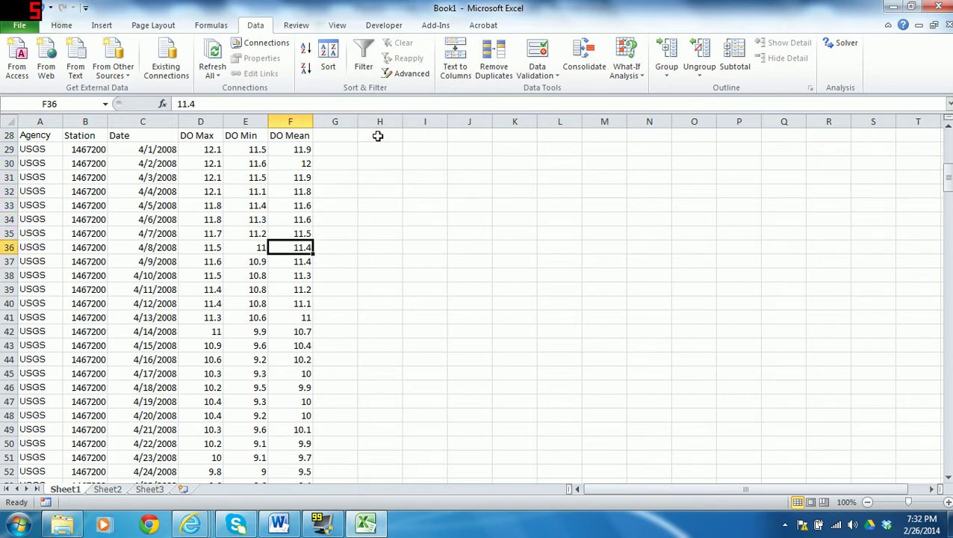
pyautogui.press('Down')
pyautogui.press('Down')
pyautogui.press('Down')
pyautogui.press('Down')
pyautogui.press('Down')
pyautogui.press('Right')
pyautogui.press('Right')
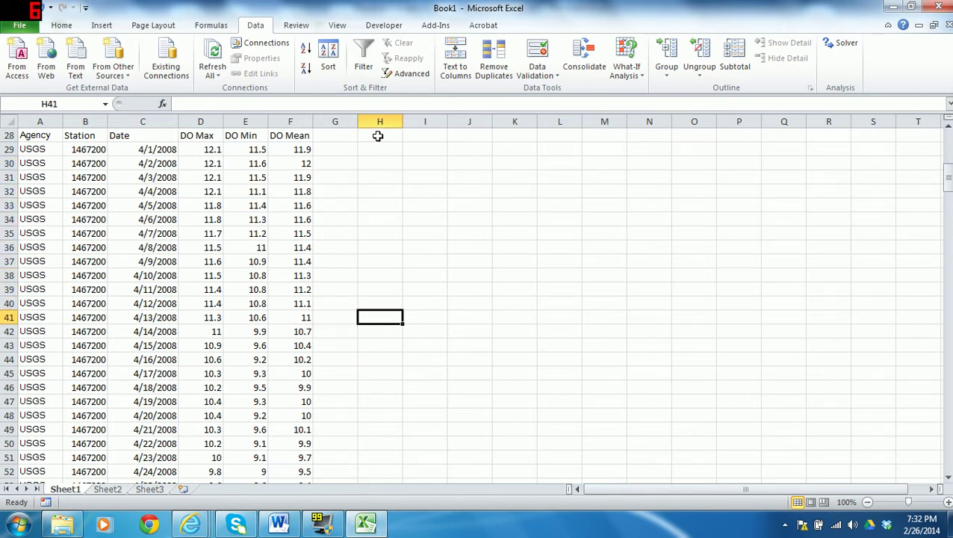
pyautogui.press('Up')
pyautogui.press('Up')
pyautogui.press('Up')
pyautogui.press('Up')
pyautogui.press('Up')
pyautogui.press('Up')
pyautogui.press('Up')
pyautogui.press('Up')
pyautogui.press('Up')
pyautogui.press('Up')
pyautogui.press('Up')
pyautogui.press('Up')
pyautogui.press('Up')
pyautogui.press('Up')
pyautogui.press('Up')
pyautogui.press('Up')
pyautogui.press('Down')
pyautogui.press('Down')
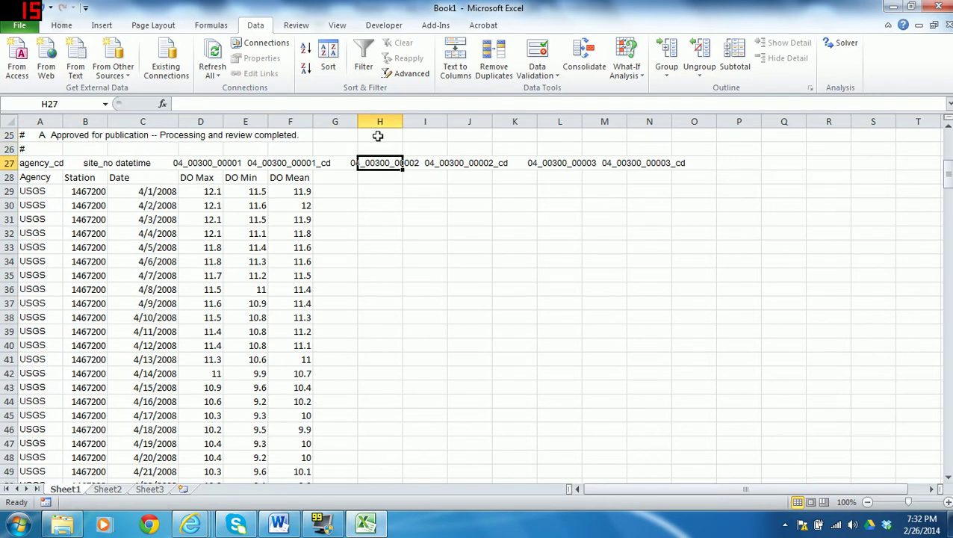
pyautogui.press('Down')
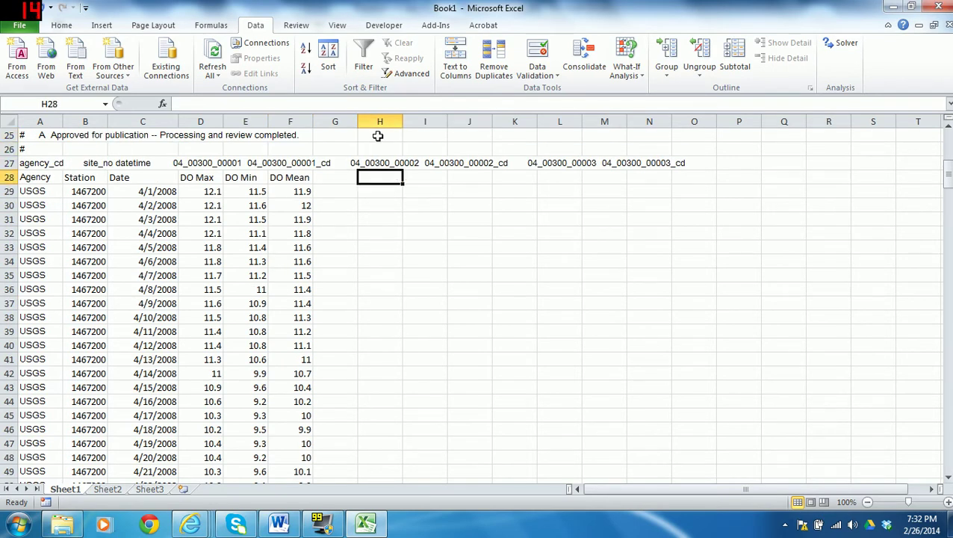
pyautogui.press('Left')
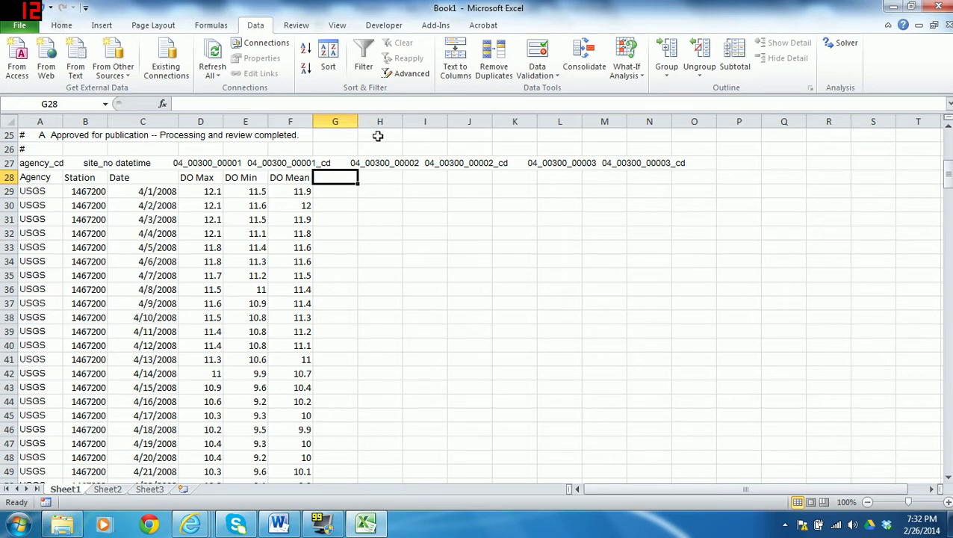
pyautogui.write('Appara')
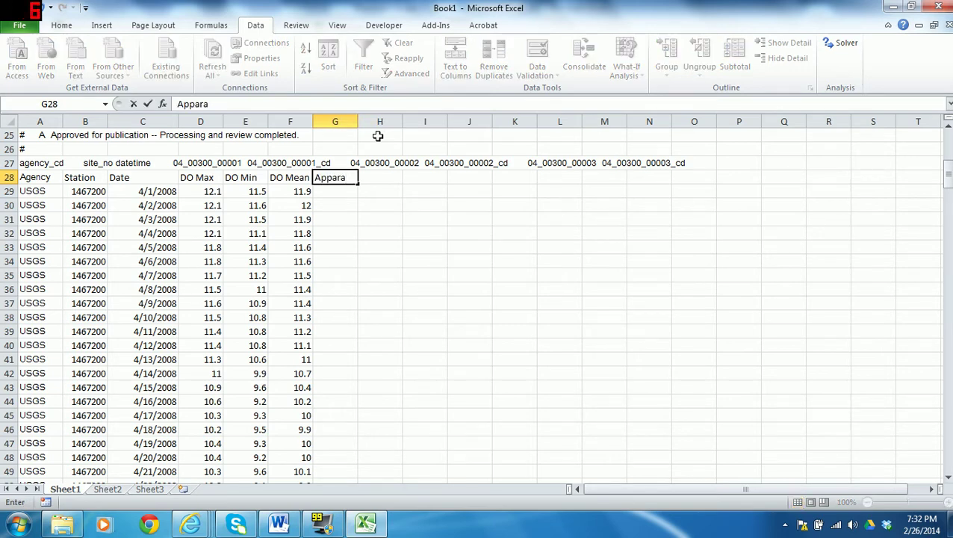
pyautogui.press('BackSpace')
pyautogui.write('ent DO Vio')
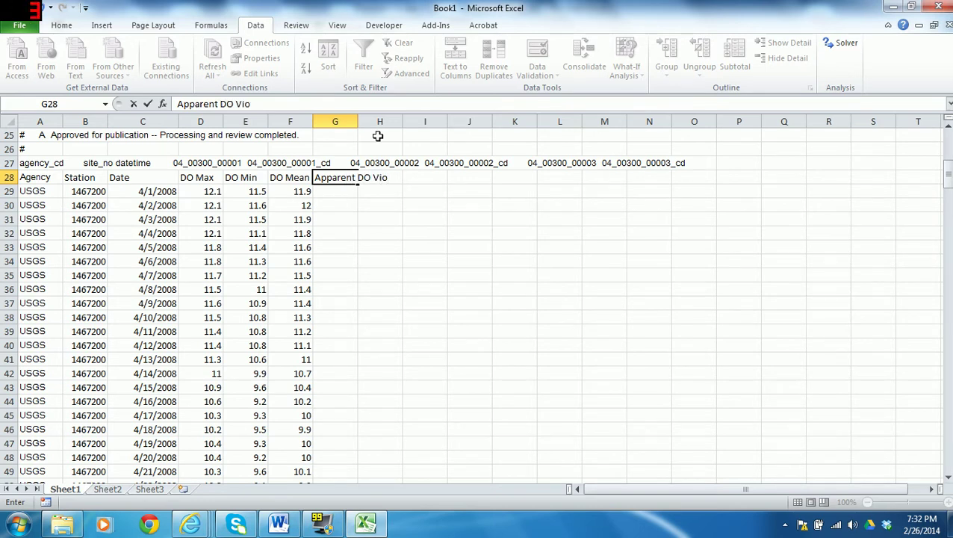
pyautogui.write('lation (24-h')
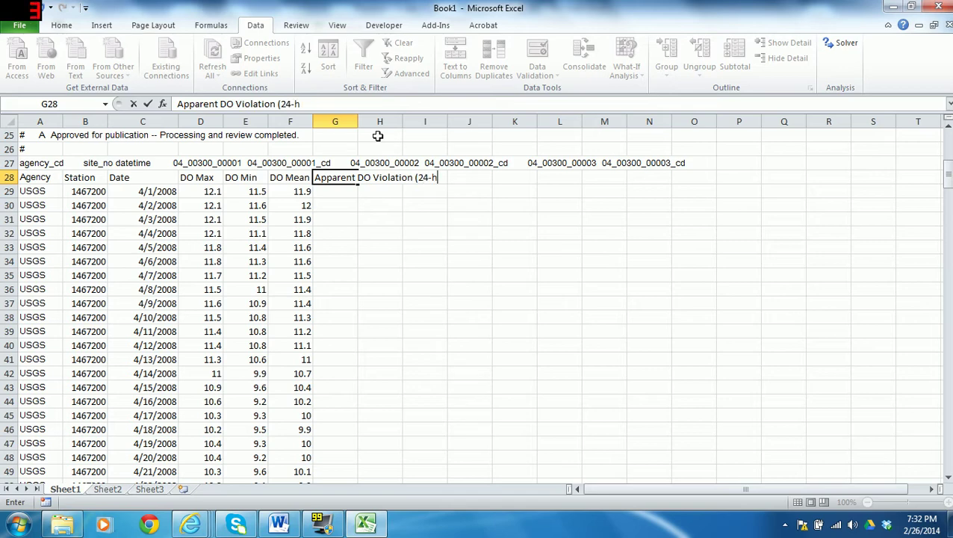
pyautogui.write('our)')
pyautogui.press('Return')
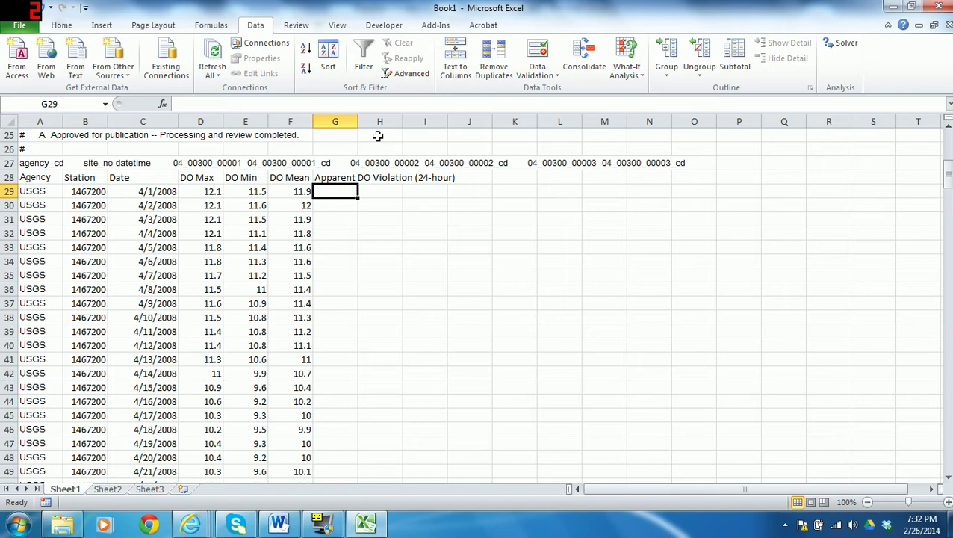
# - Enter =IF(F29<3.5,1,0) in G29 to flag DO Means below 3.5
pyautogui.write('=')
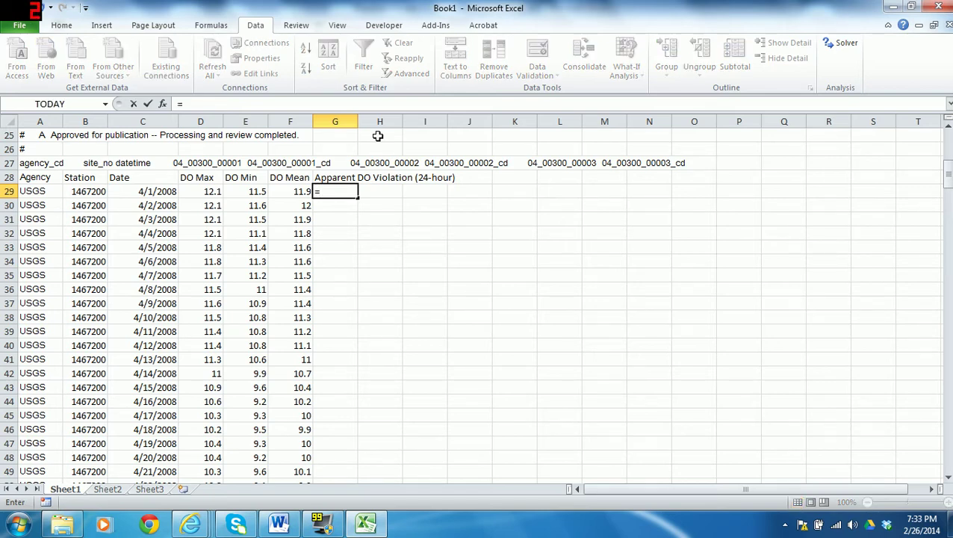
pyautogui.write('if')
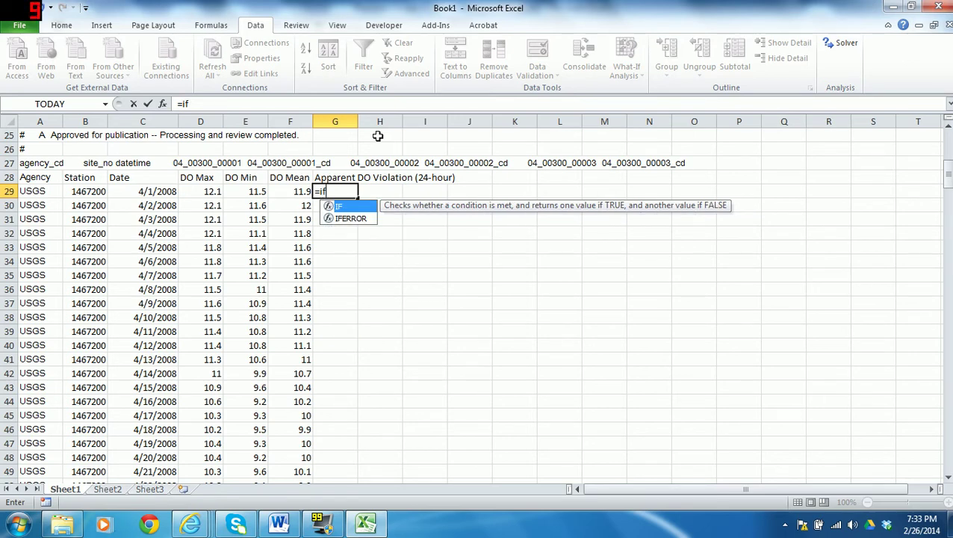
pyautogui.write('(')
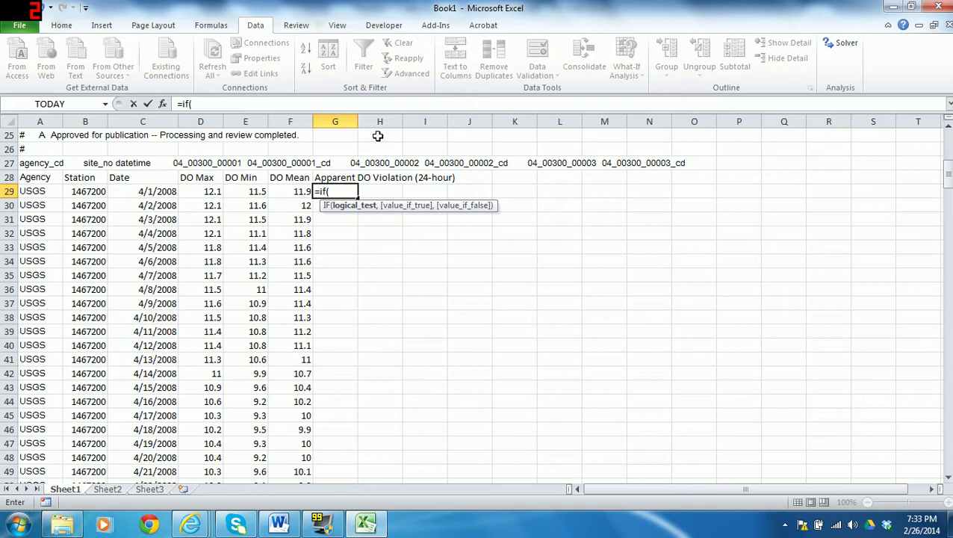
pyautogui.press('Left')
pyautogui.write('<3.3')
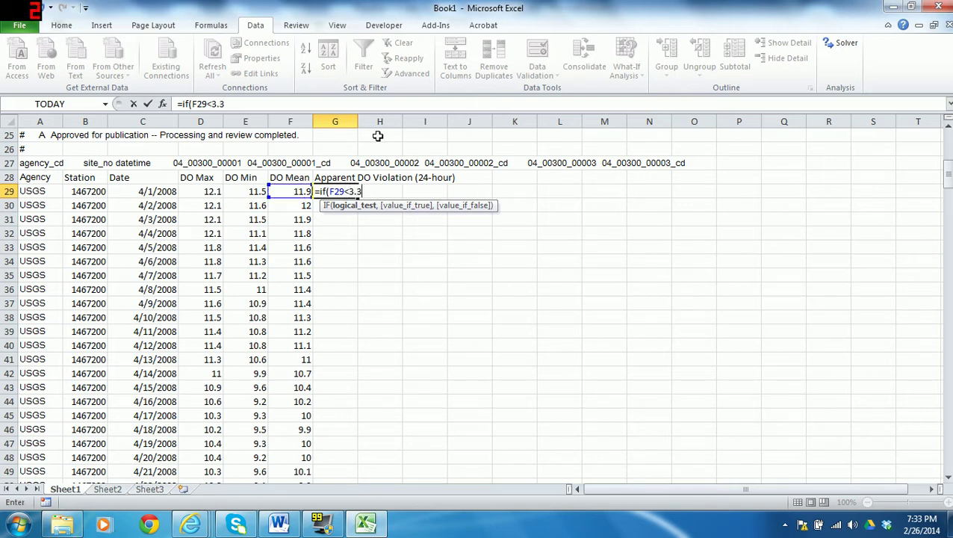
pyautogui.press('BackSpace')
pyautogui.write('5,1')
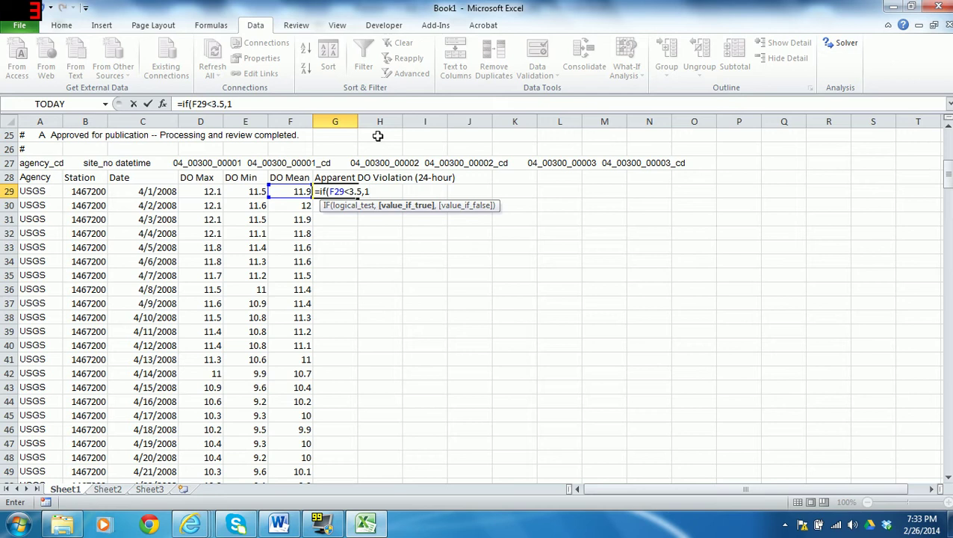
pyautogui.write(',')
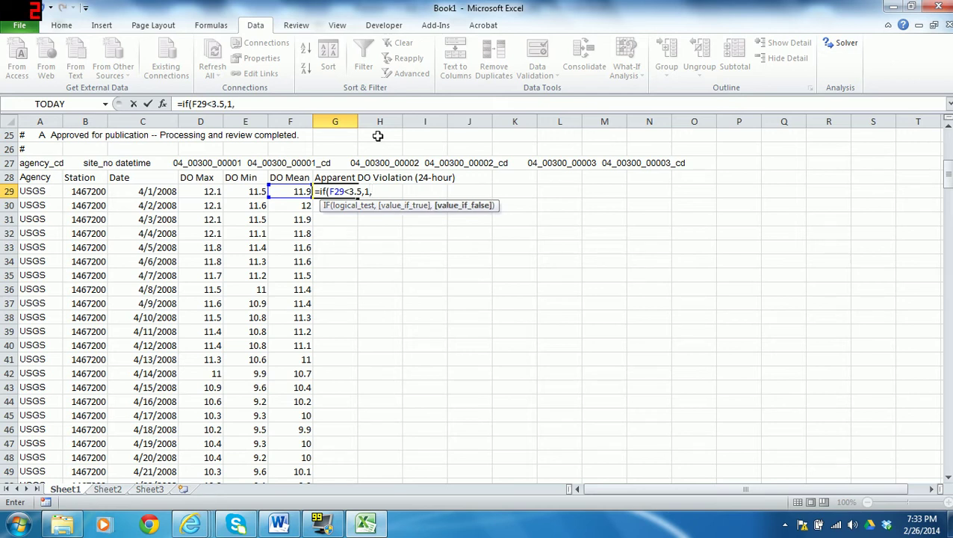
pyautogui.write('0)')
pyautogui.press('Return')
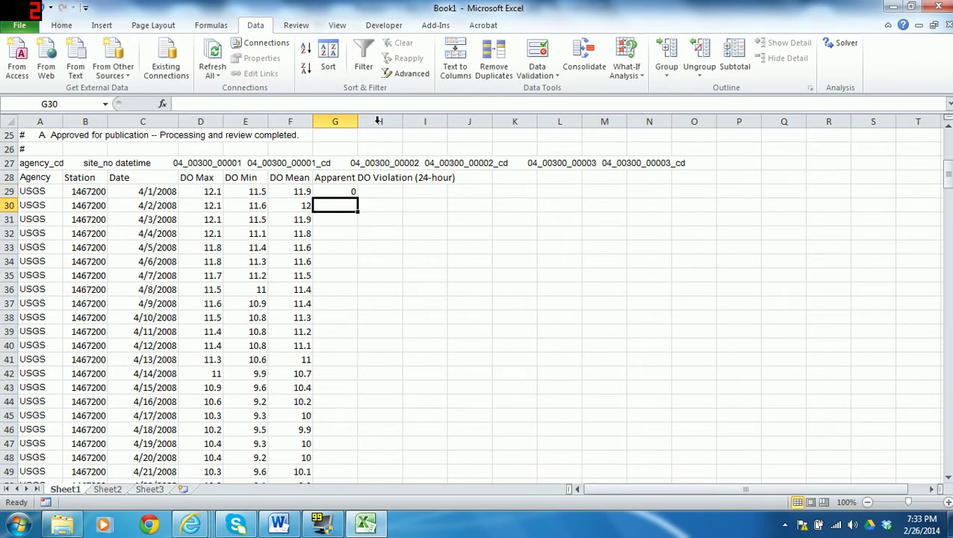
# - Copy G29's IF flag formula down column G to row 285
pyautogui.click(307, 190)
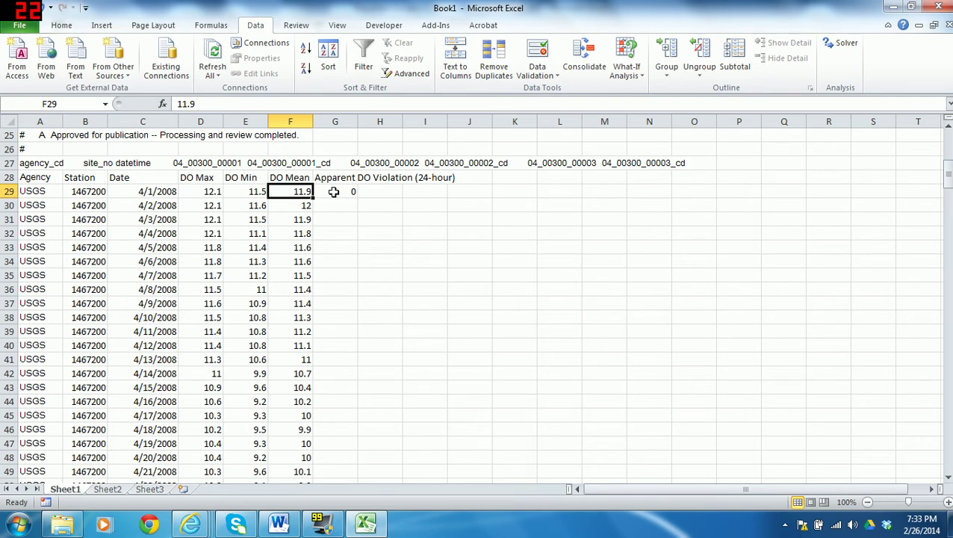
pyautogui.click(333, 192)
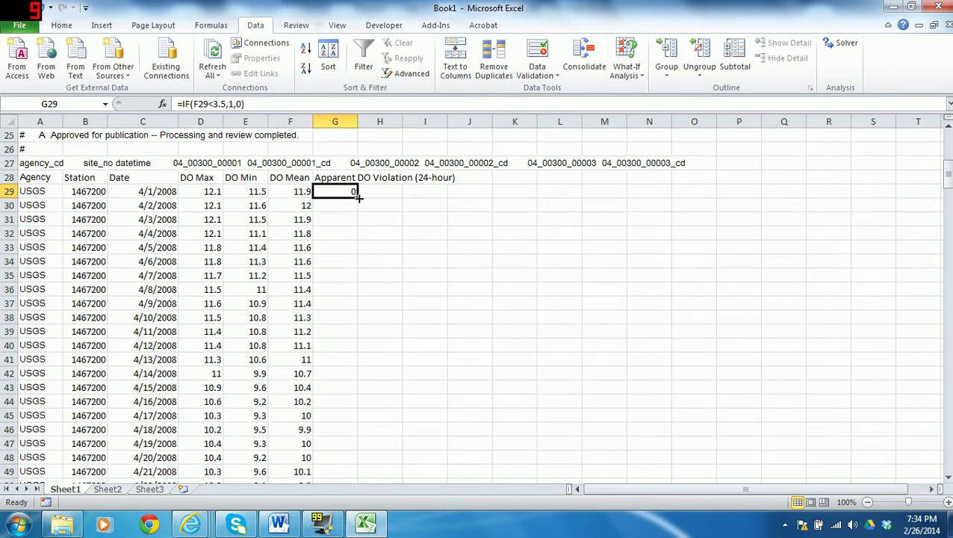
pyautogui.moveTo(359, 197); pyautogui.dragTo(341, 433)
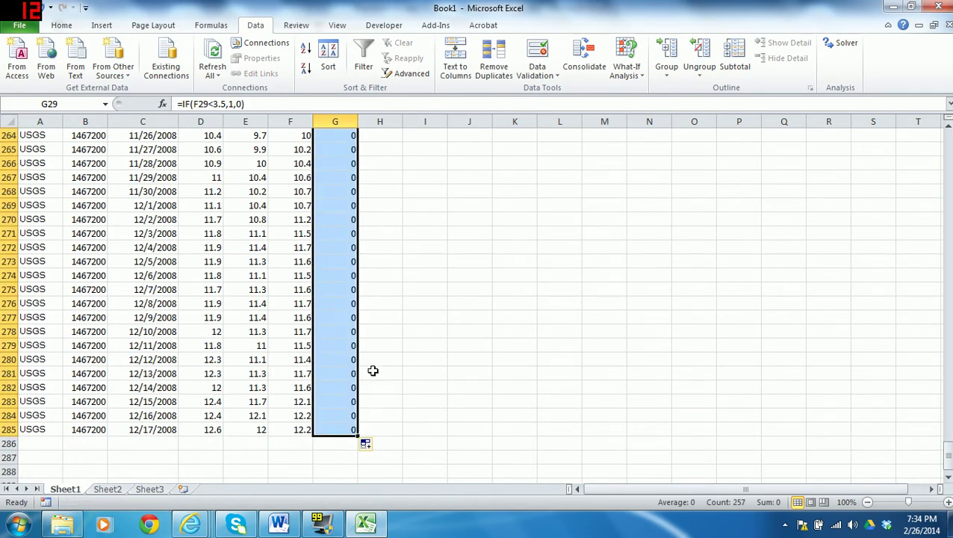
# - Check the copied flag formulas around row 272 near the bottom of column G
pyautogui.click(331, 247)
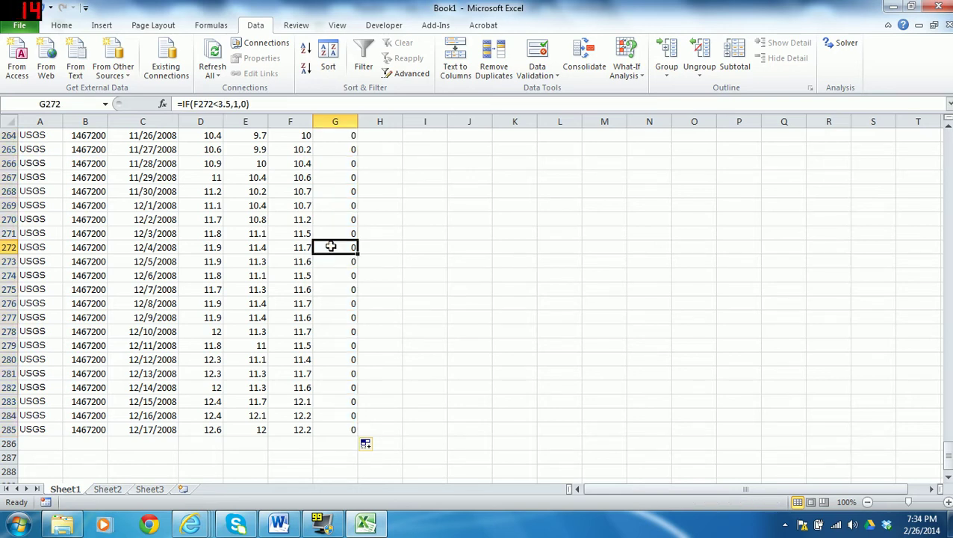
pyautogui.press('Down')
pyautogui.press('Down')
pyautogui.press('Down')
pyautogui.press('Down')
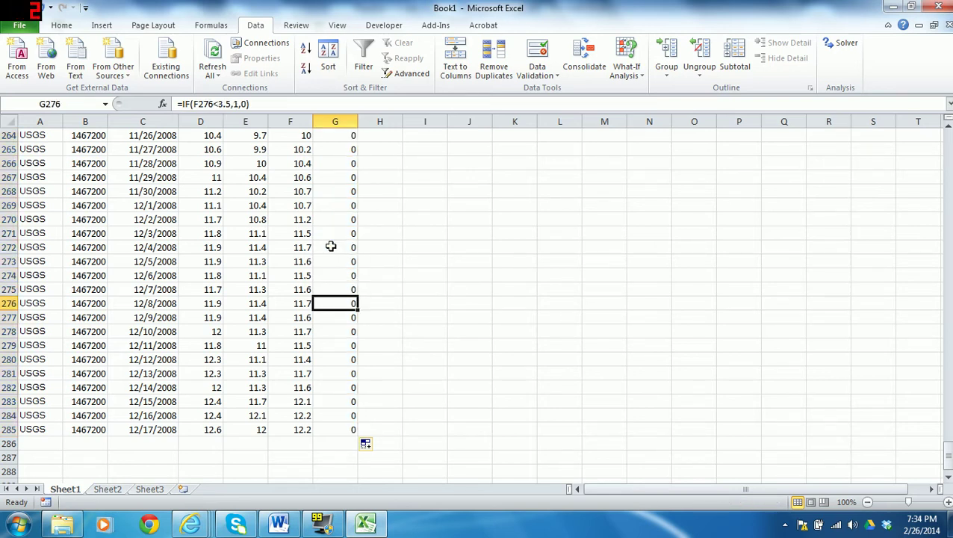
pyautogui.press('Down')
pyautogui.press('Down')
pyautogui.press('Down')
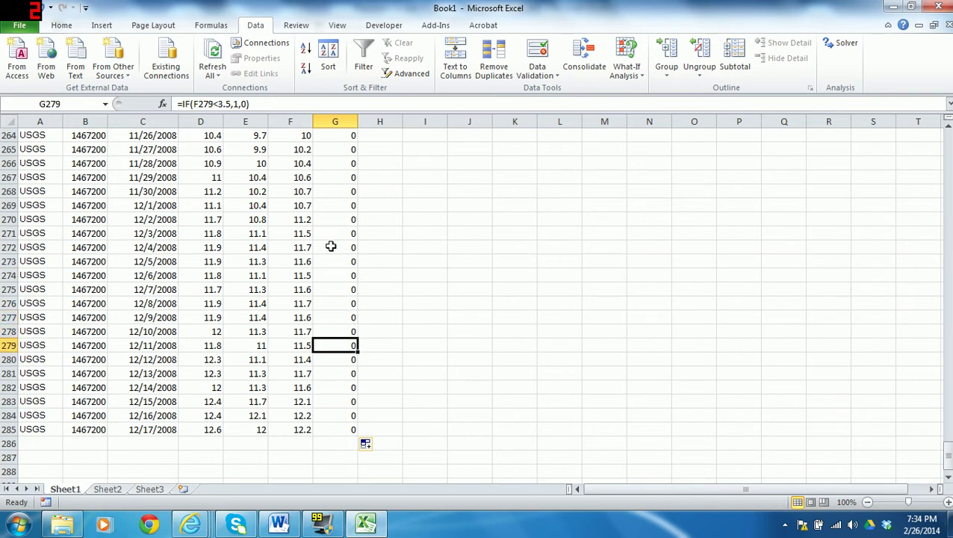
pyautogui.press('Down')
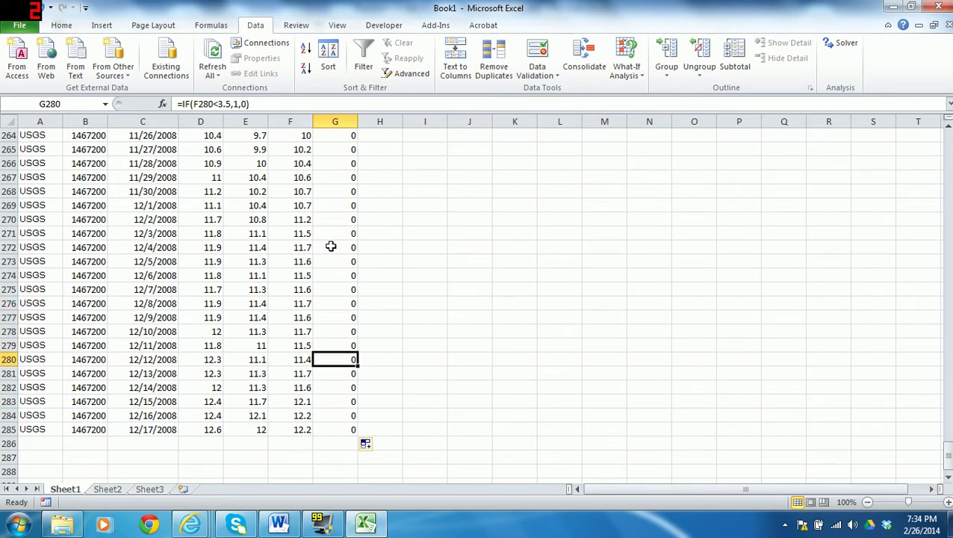
pyautogui.press('Down')
pyautogui.press('Down')
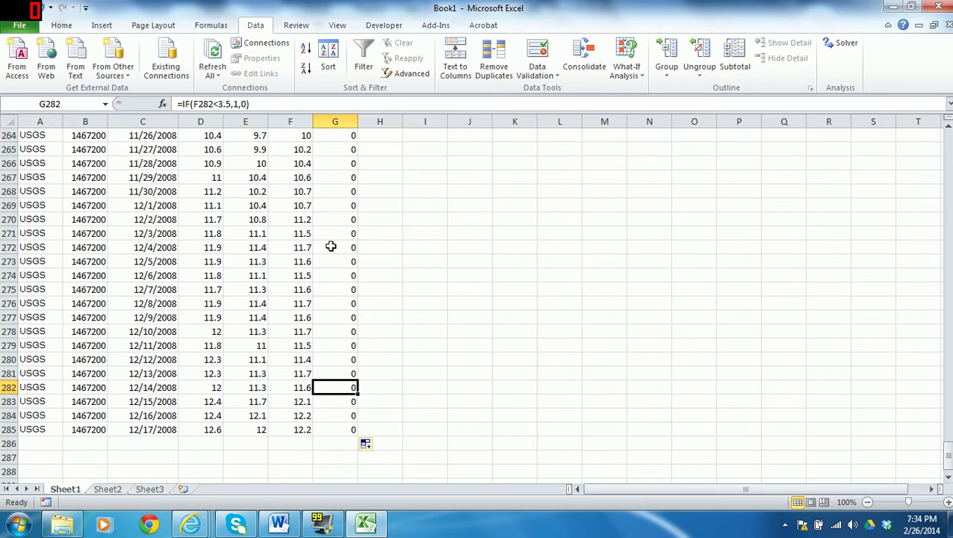
pyautogui.press('Down')
pyautogui.press('Down')
pyautogui.press('Right')
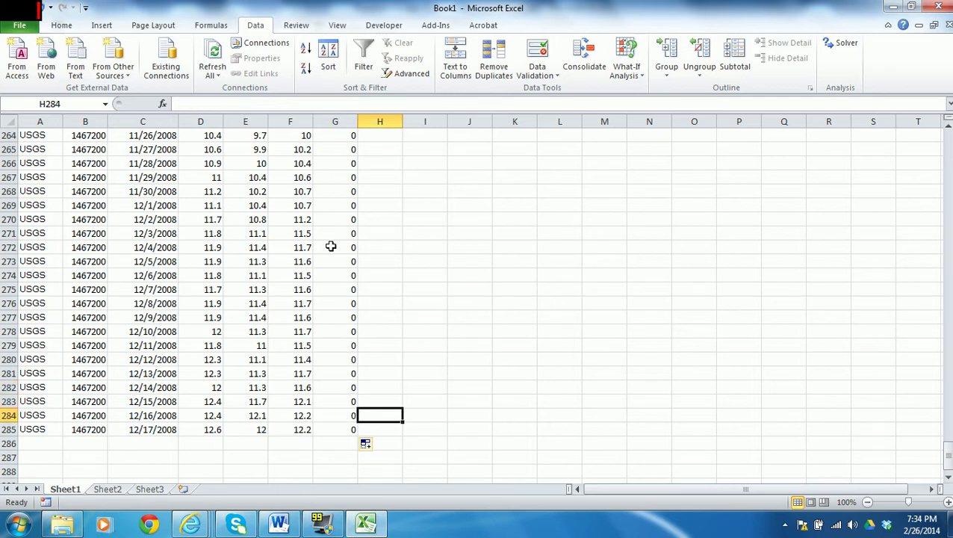
pyautogui.click(331, 246)
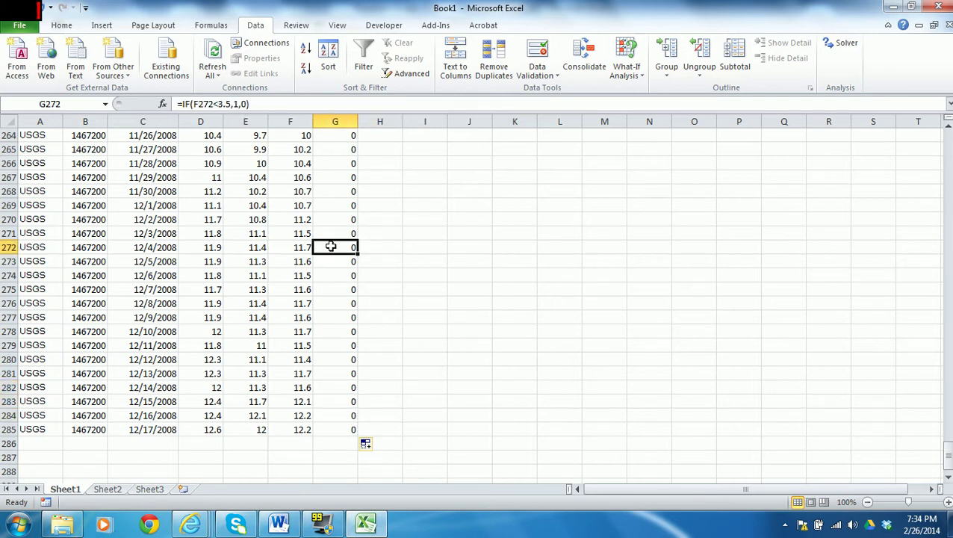
# - Enter =SUM(G29:G285) in I30 to total the violation flags, giving 0
pyautogui.hotkey('ctrl', 'Up')
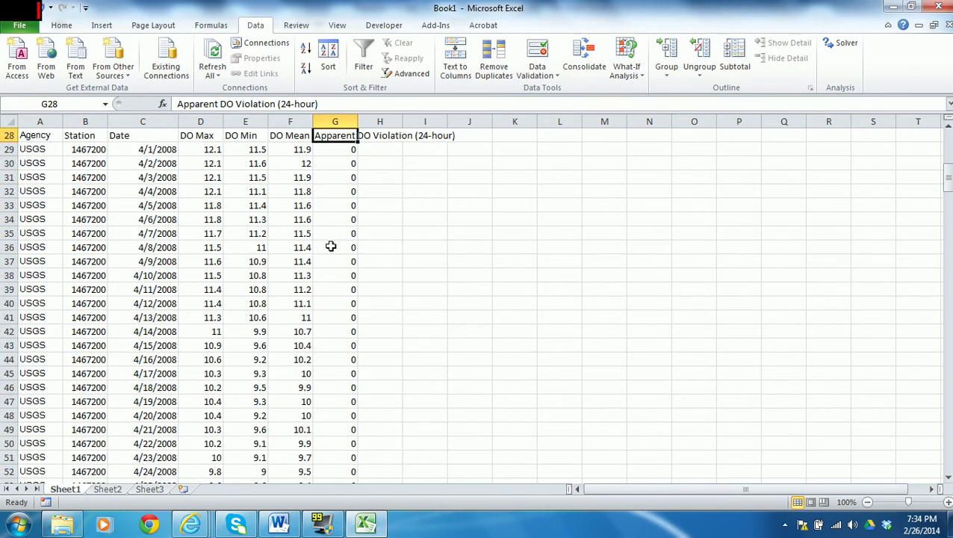
pyautogui.press('Right')
pyautogui.press('Down')
pyautogui.press('Right')
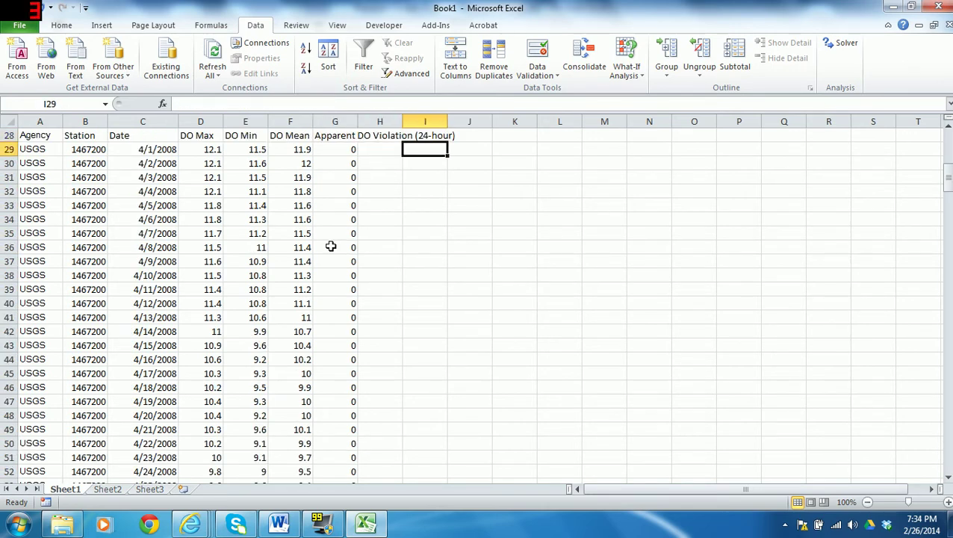
pyautogui.press('Down')
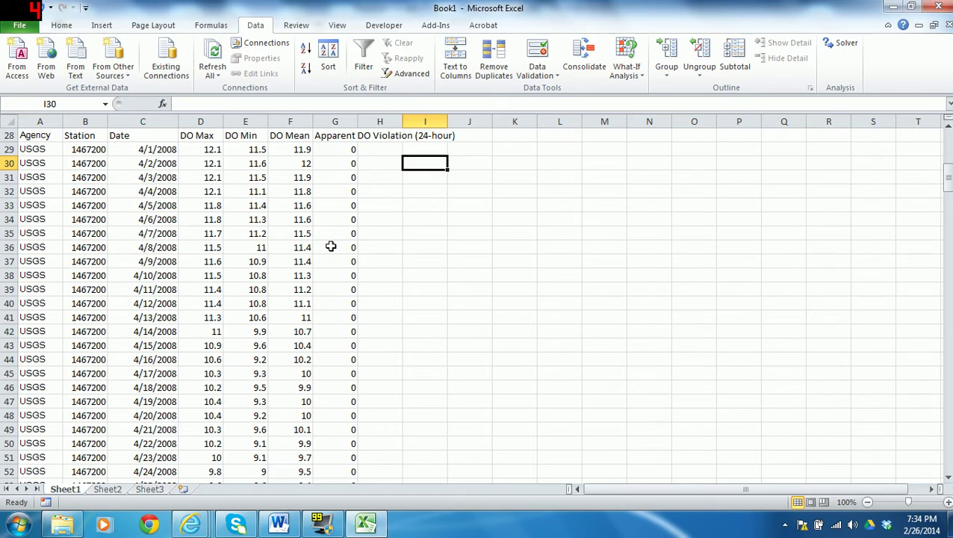
pyautogui.write('=sum')
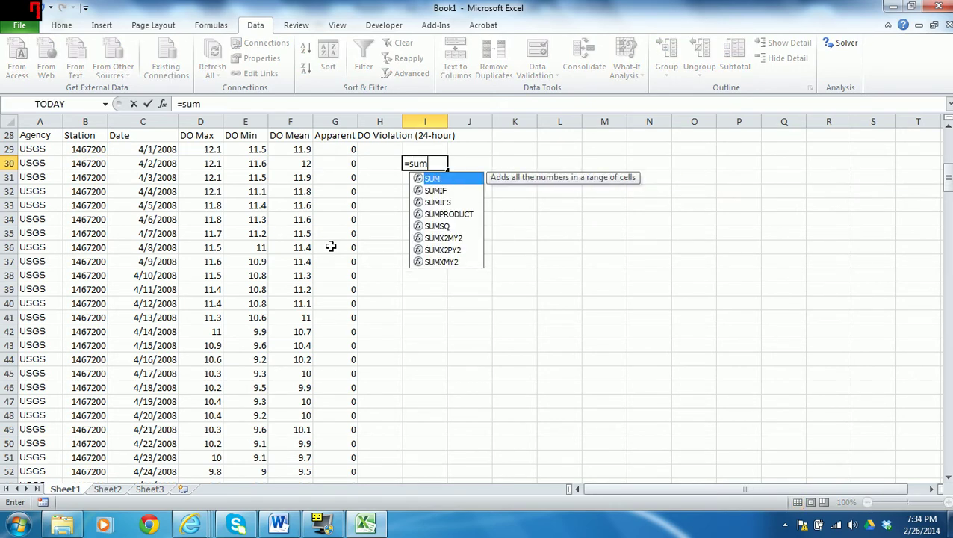
pyautogui.write('(')
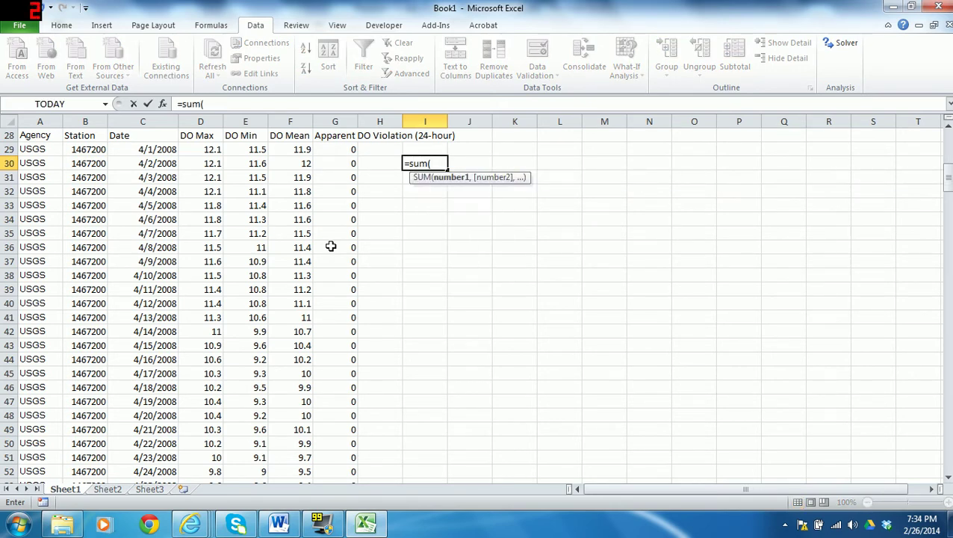
pyautogui.press('Left')
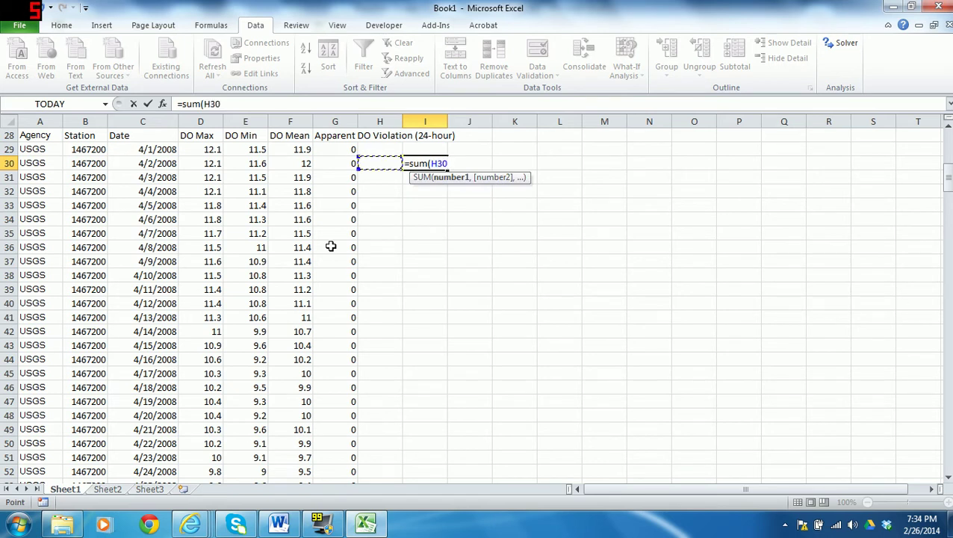
pyautogui.press('Up')
pyautogui.press('Left')
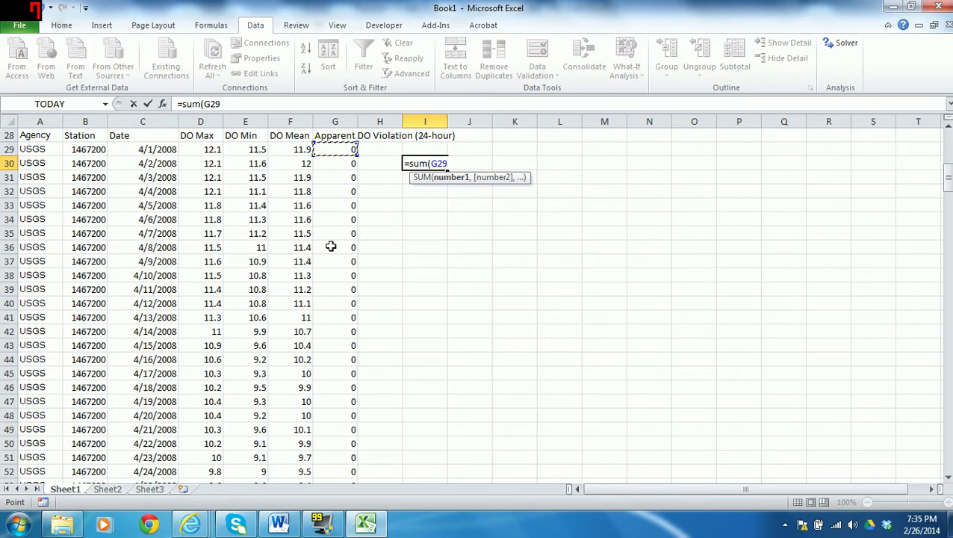
pyautogui.hotkey('ctrl', 'shift', 'Down')
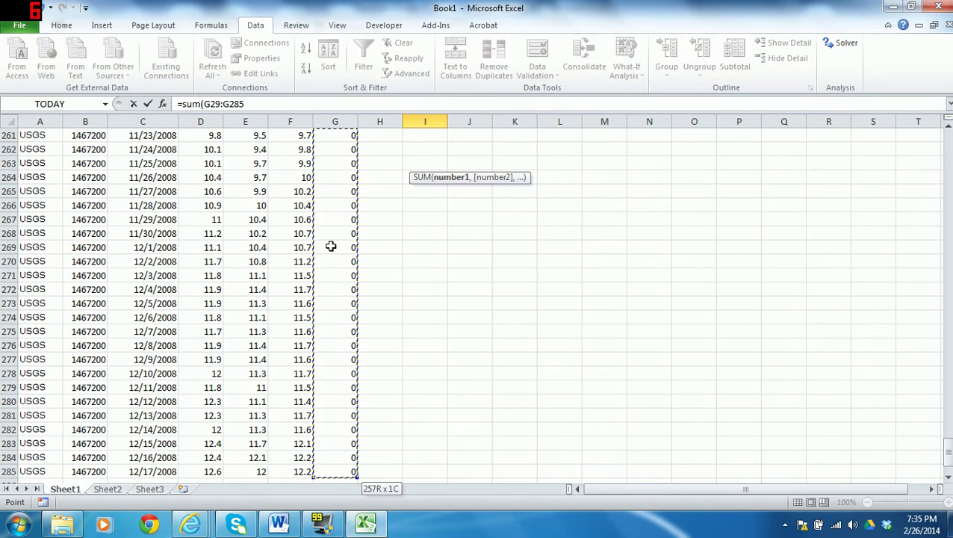
pyautogui.write(')')
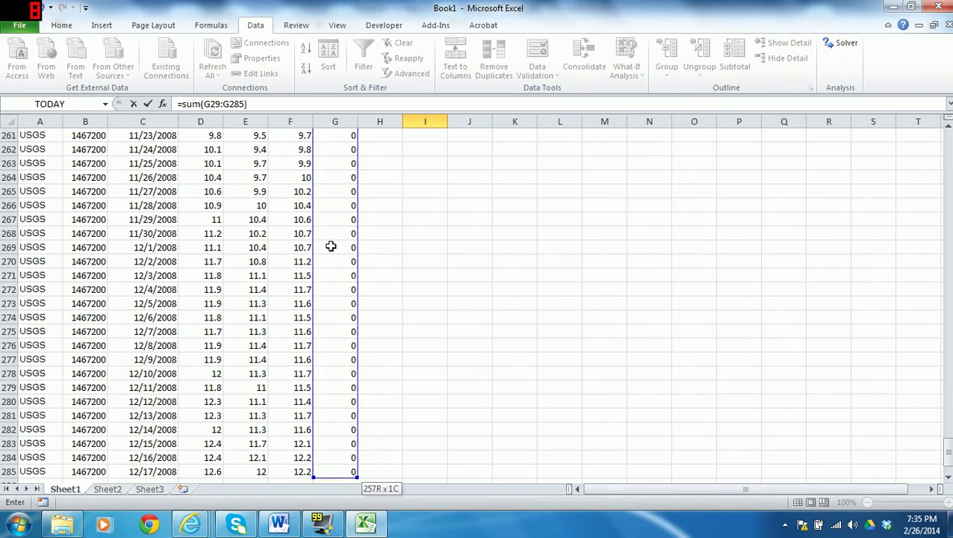
pyautogui.press('Return')
pyautogui.press('Up')
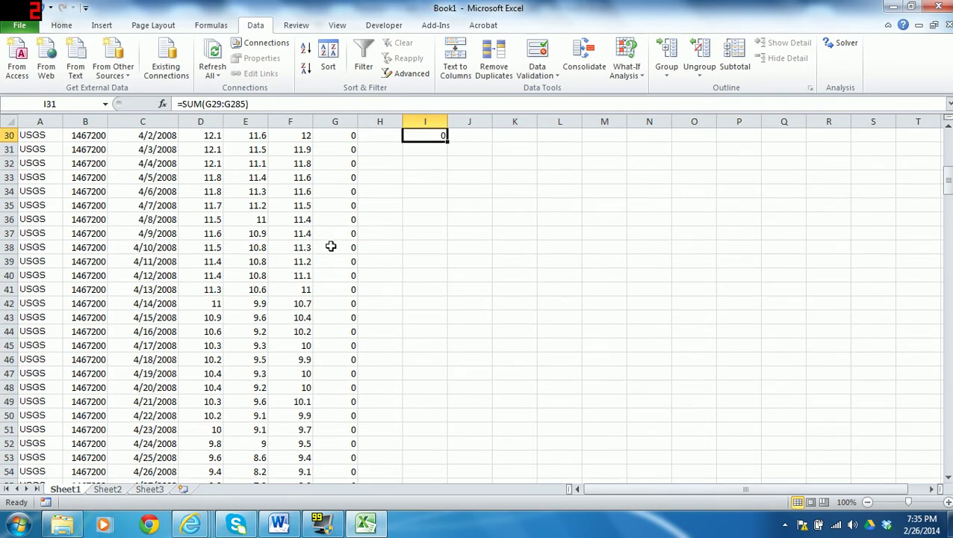
pyautogui.press('Up')
pyautogui.press('Up')
pyautogui.press('Down')
pyautogui.press('Down')
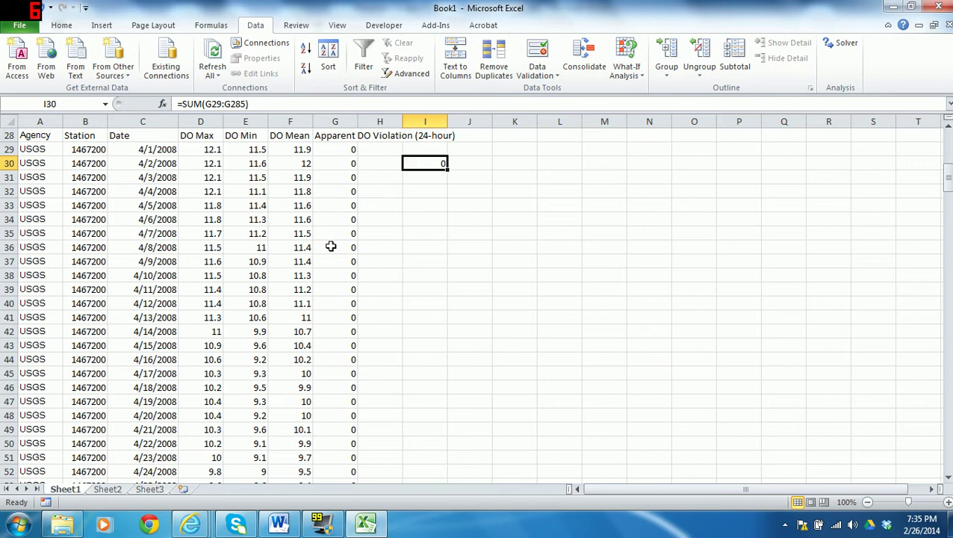
pyautogui.press('Left')
pyautogui.press('Left')
pyautogui.press('Left')
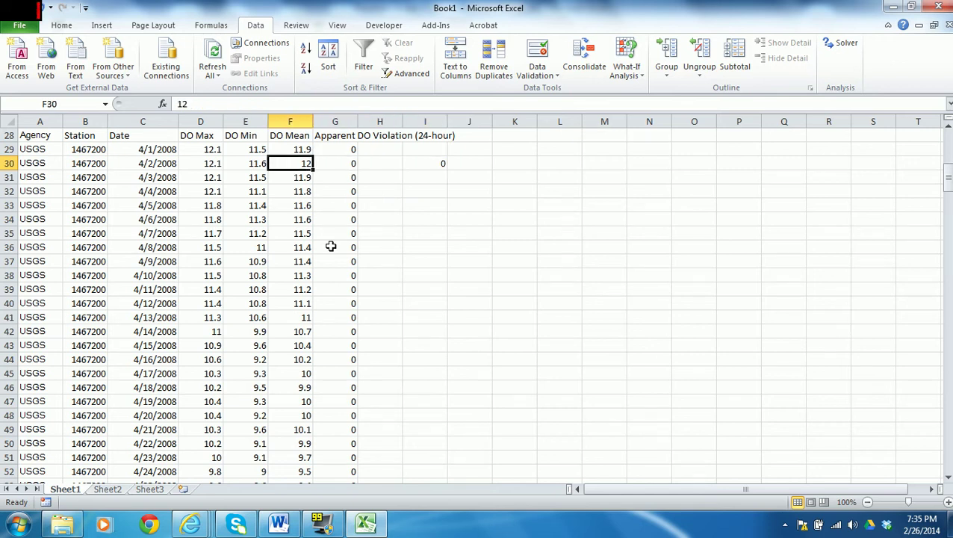
pyautogui.press('Up')
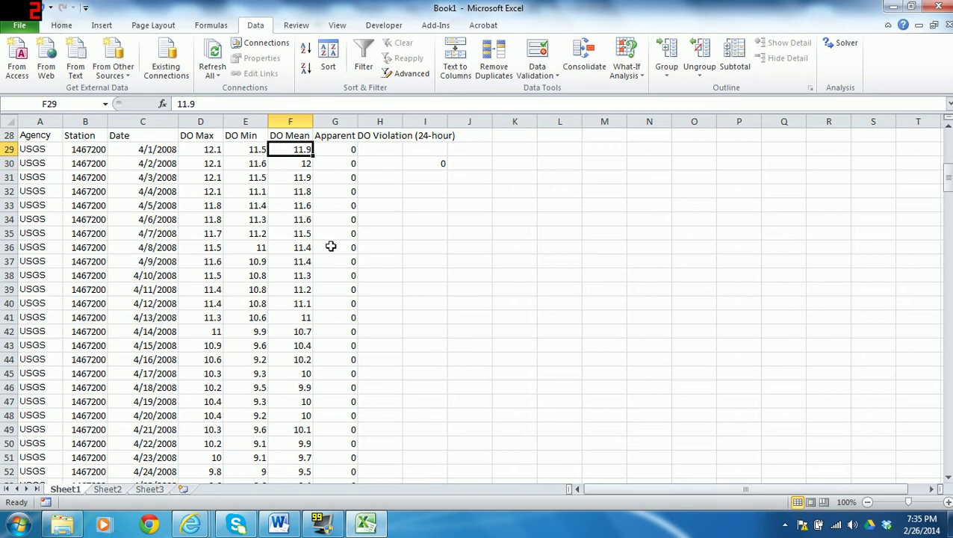
pyautogui.press('pagedown')
pyautogui.press('pagedown')
pyautogui.press('pagedown')
pyautogui.press('pagedown')
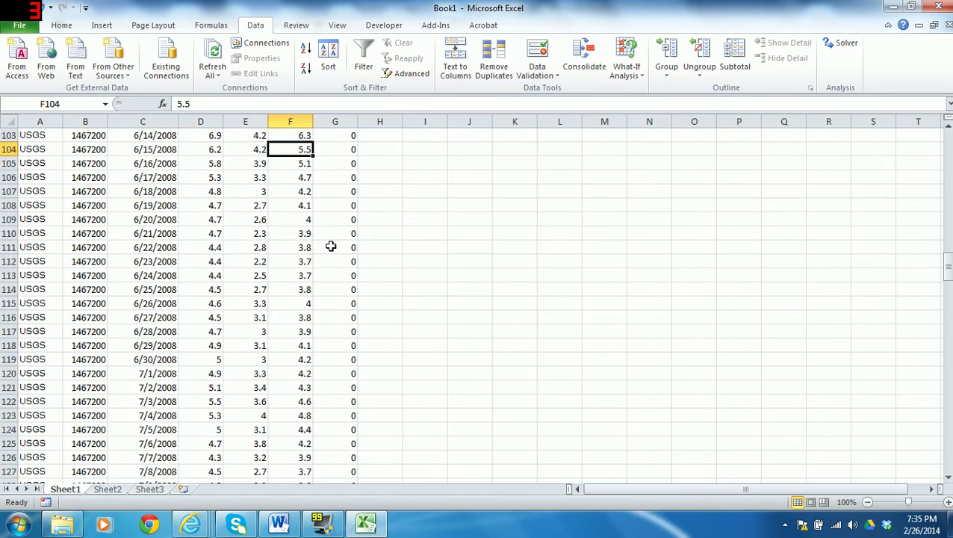
pyautogui.press('pagedown')
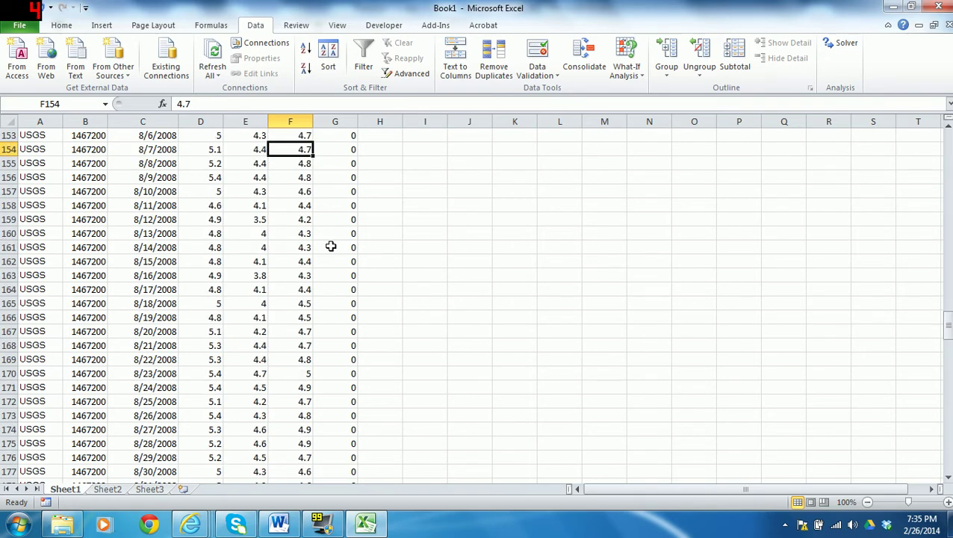
pyautogui.press('pageup')
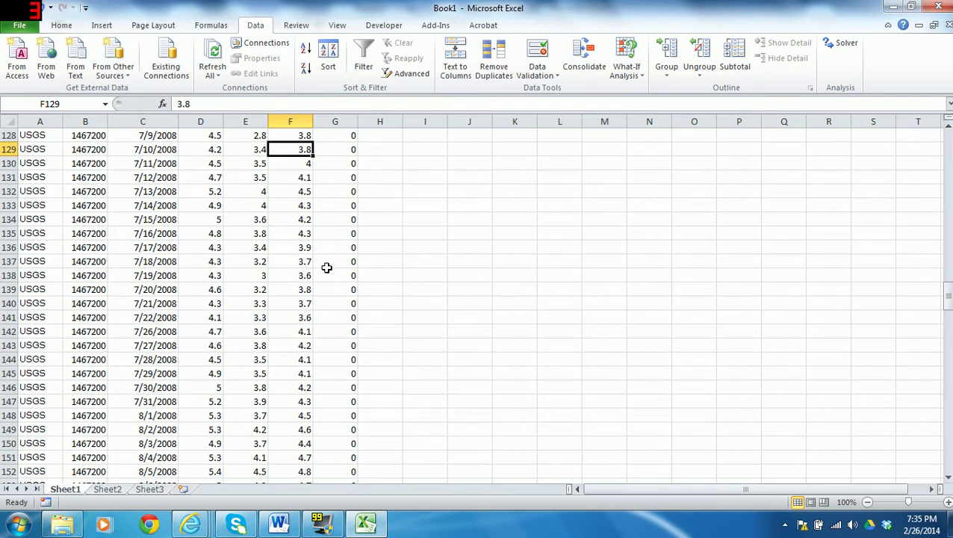
pyautogui.click(305, 276)
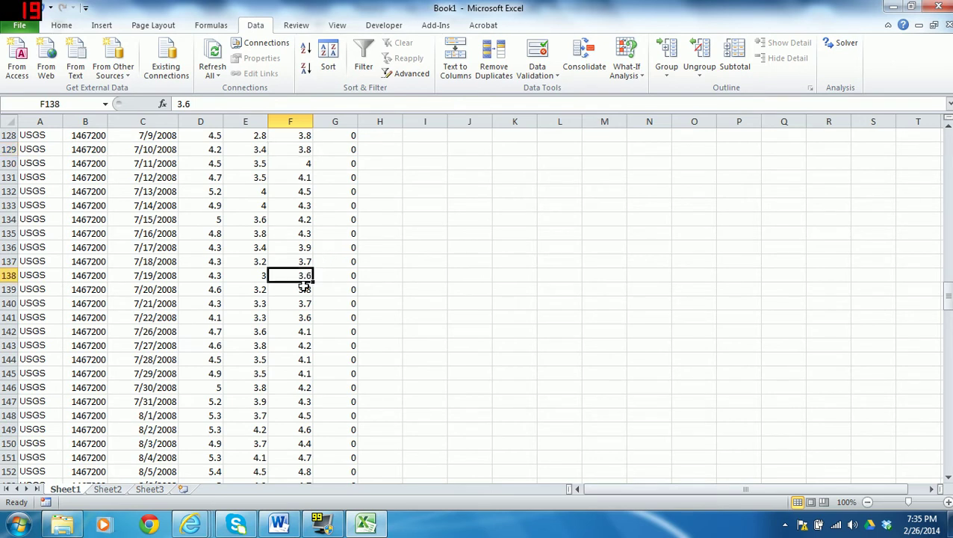
pyautogui.click(298, 359)
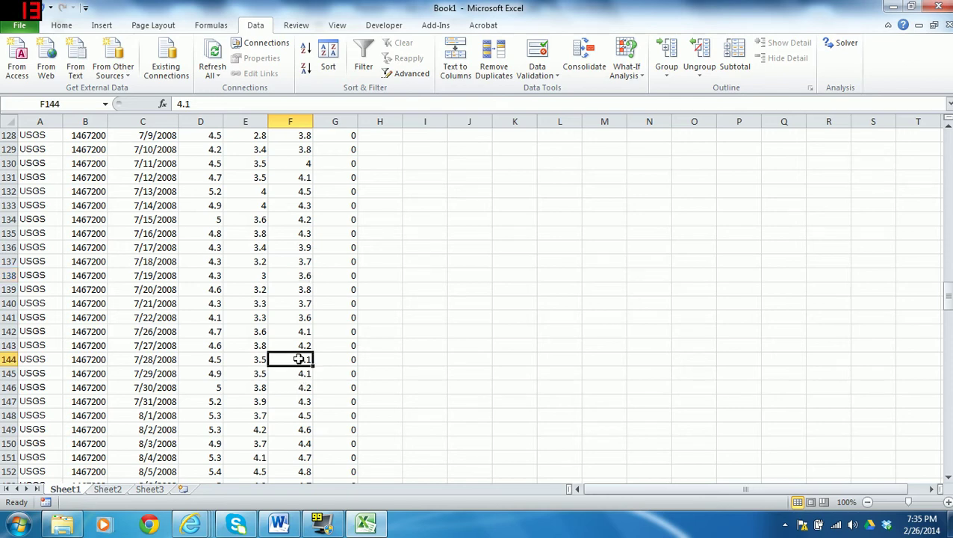
pyautogui.press('pagedown')
pyautogui.press('pagedown')
pyautogui.press('pagedown')
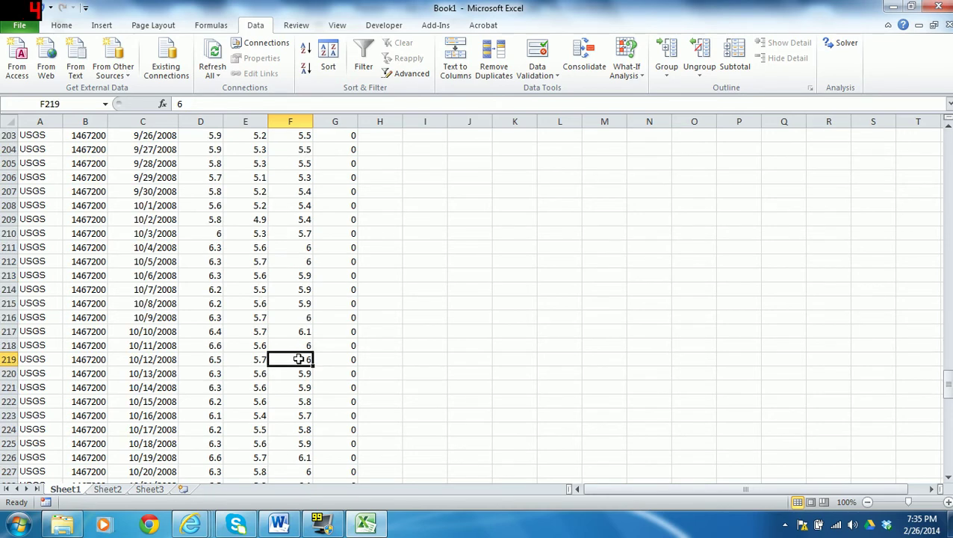
pyautogui.press('pagedown')
pyautogui.press('pagedown')
pyautogui.press('pagedown')
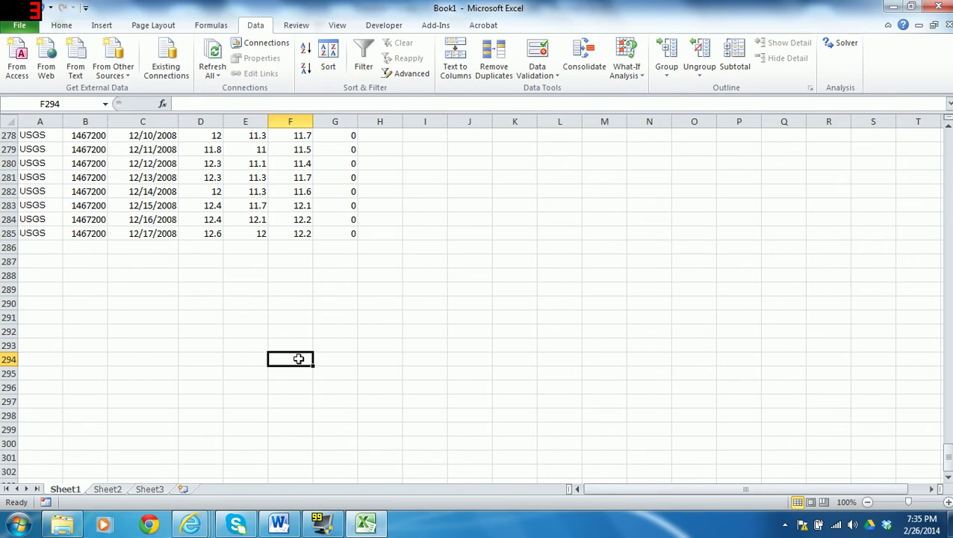
pyautogui.press('pageup')
pyautogui.press('pageup')
pyautogui.press('pageup')
pyautogui.press('pageup')
pyautogui.press('pageup')
pyautogui.press('pageup')
pyautogui.press('pageup')
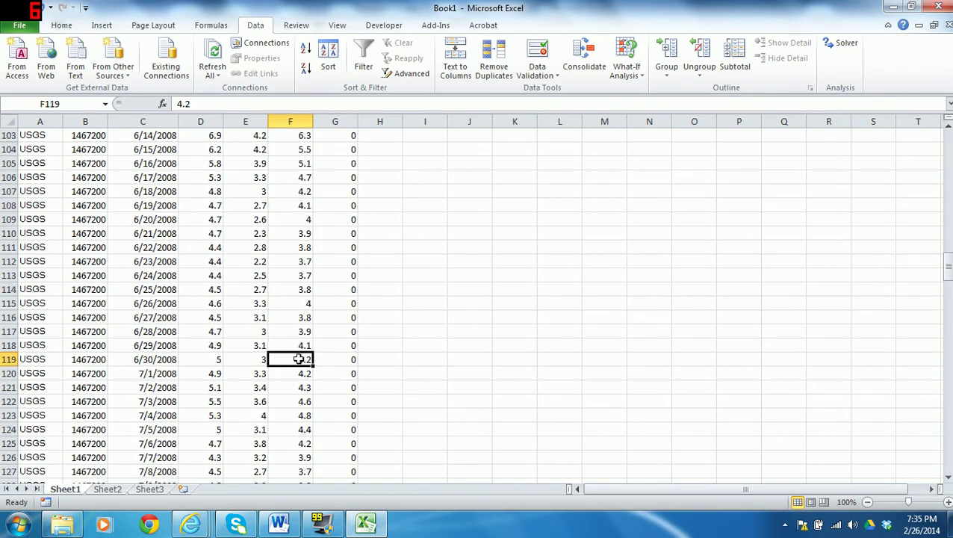
pyautogui.press('pageup')
pyautogui.press('pageup')
pyautogui.press('pageup')
pyautogui.press('pageup')
pyautogui.press('pagedown')
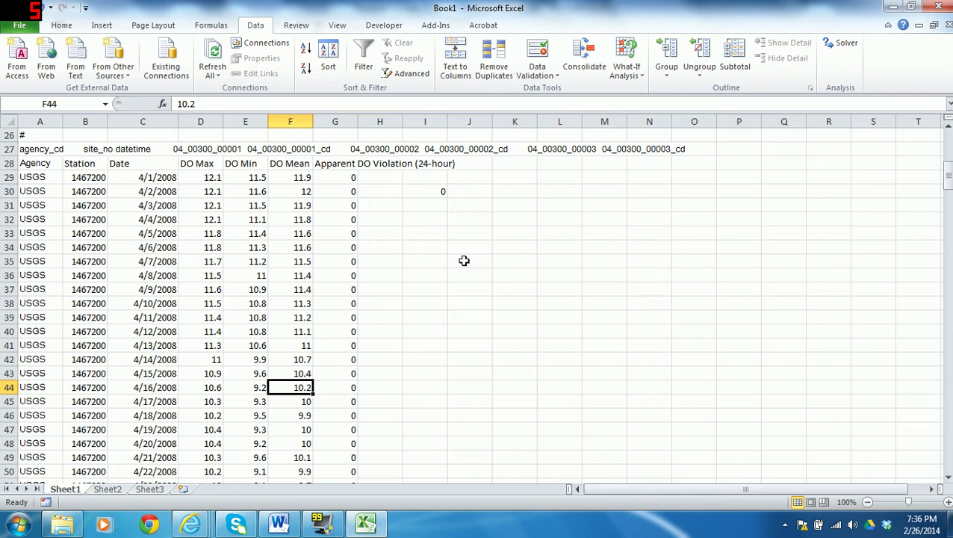
# - Enter =AVERAGE(F29:F104) in J44 for the 4/1–6/15/2008 DO Mean, giving 8.464474
pyautogui.press('Right')
pyautogui.press('Right')
pyautogui.press('Right')
pyautogui.press('Right')
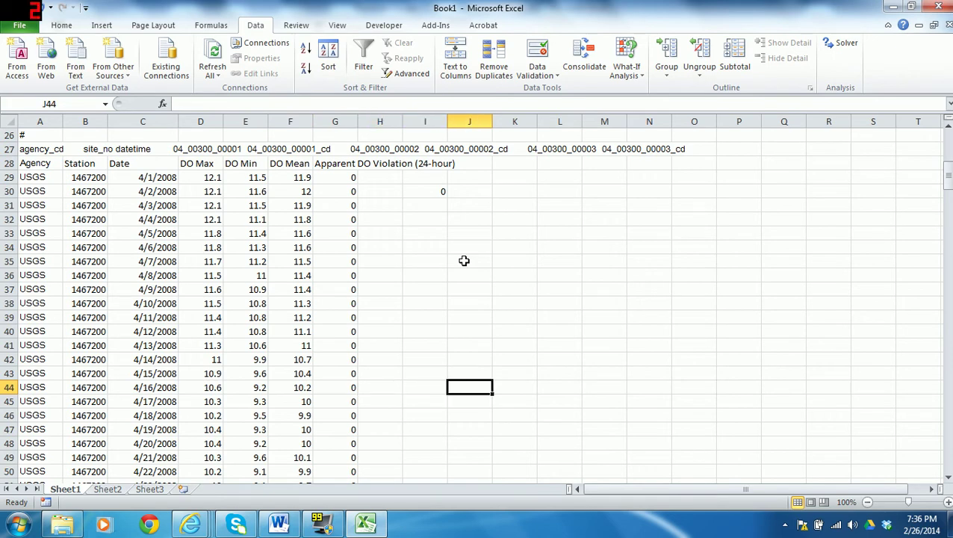
pyautogui.write('=aver')
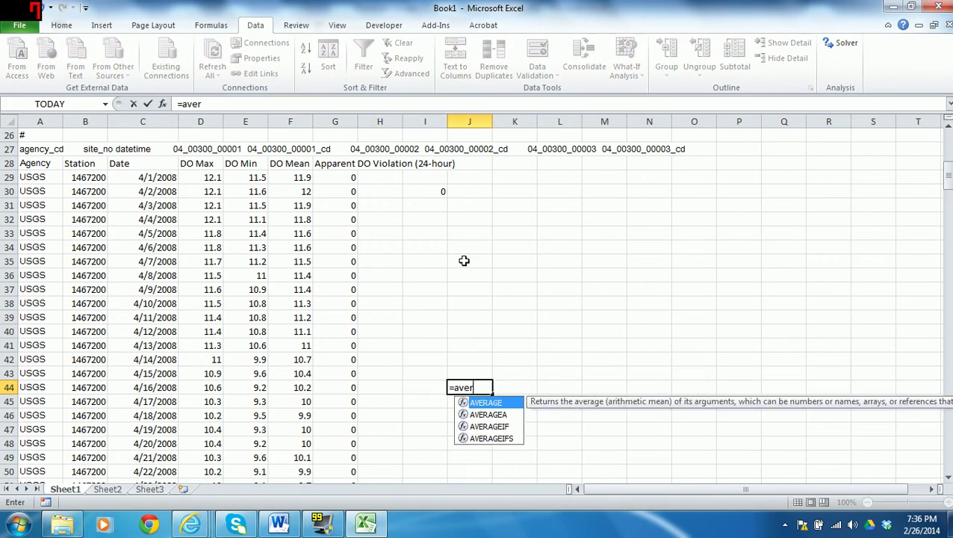
pyautogui.write('age(')
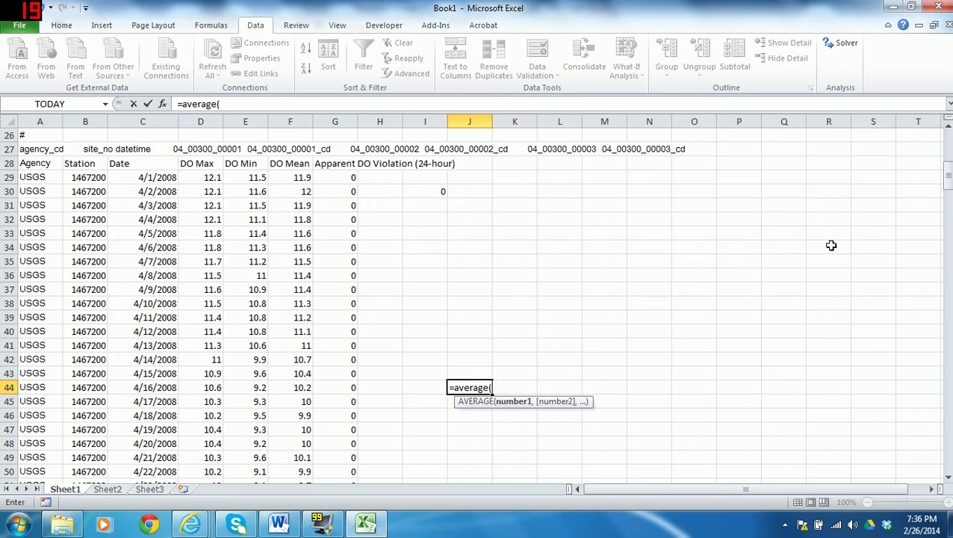
pyautogui.moveTo(948, 179)
pyautogui.mouseDown()
pyautogui.moveTo(949, 192)
pyautogui.moveTo(947, 178)
pyautogui.mouseUp()
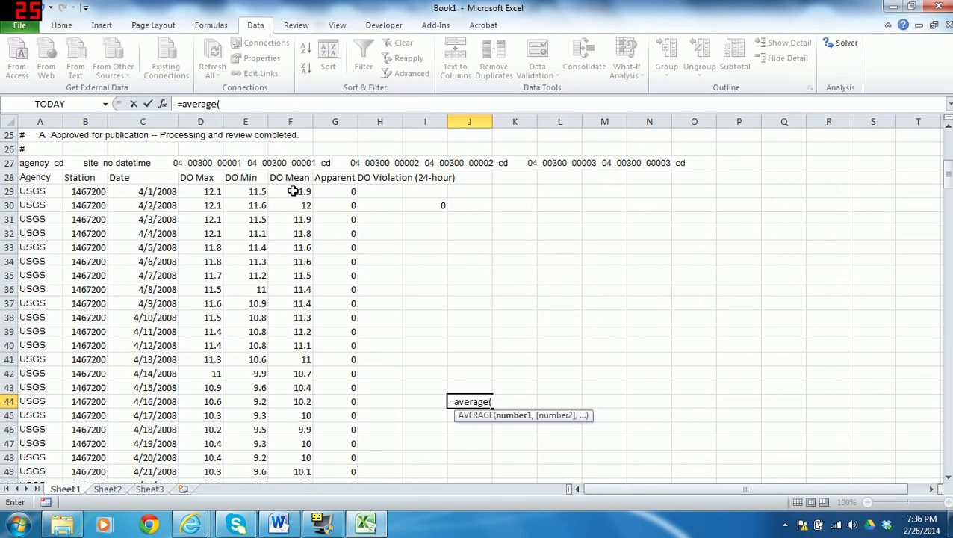
pyautogui.moveTo(293, 192); pyautogui.dragTo(287, 419)
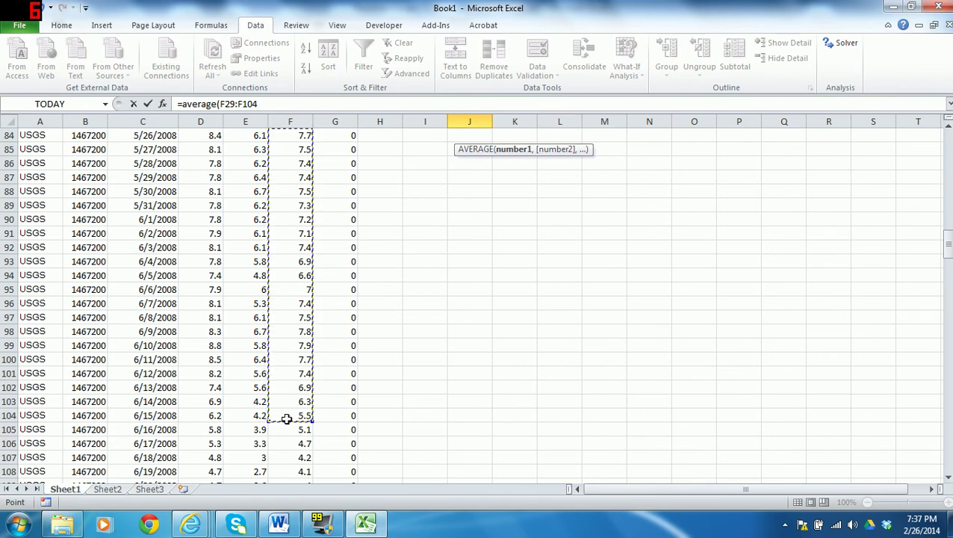
pyautogui.write(')')
pyautogui.press('Return')
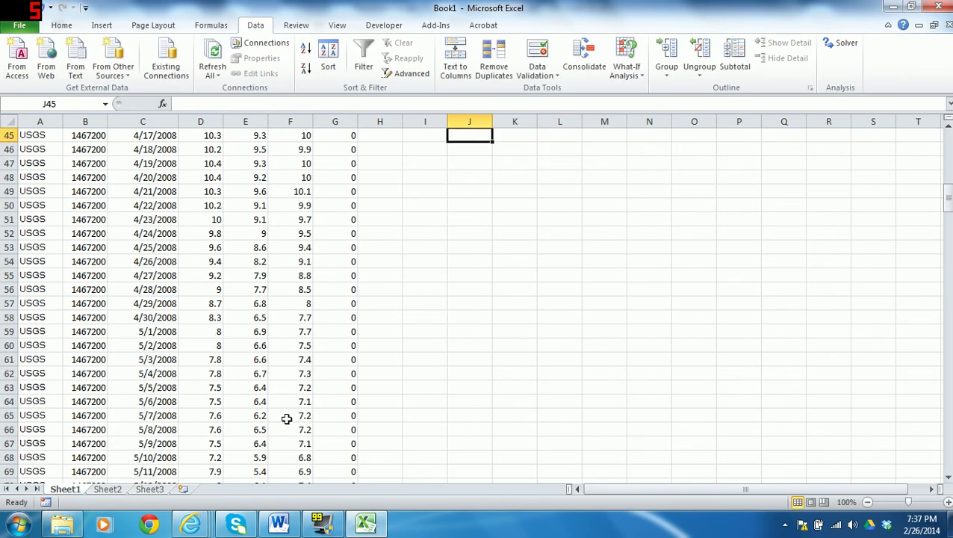
pyautogui.press('Up')
pyautogui.press('Up')
pyautogui.press('Up')
pyautogui.press('Down')
pyautogui.press('Down')
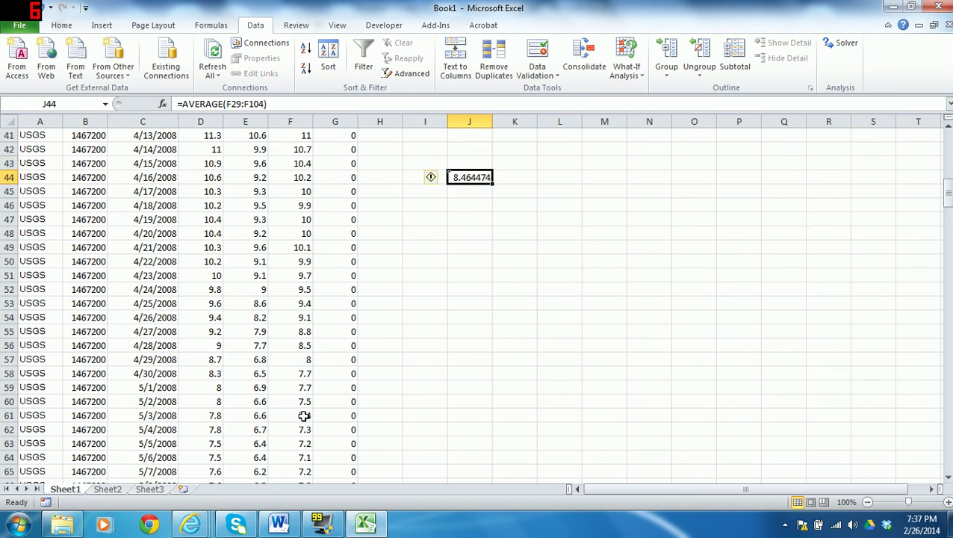